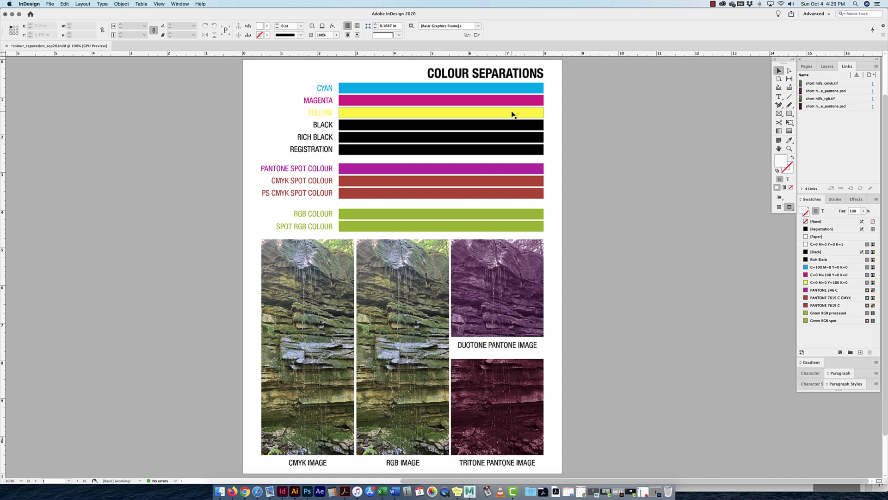
Detach the Swatches panel from its dock and float it beside the page
scroll(512, 114, left, 1)
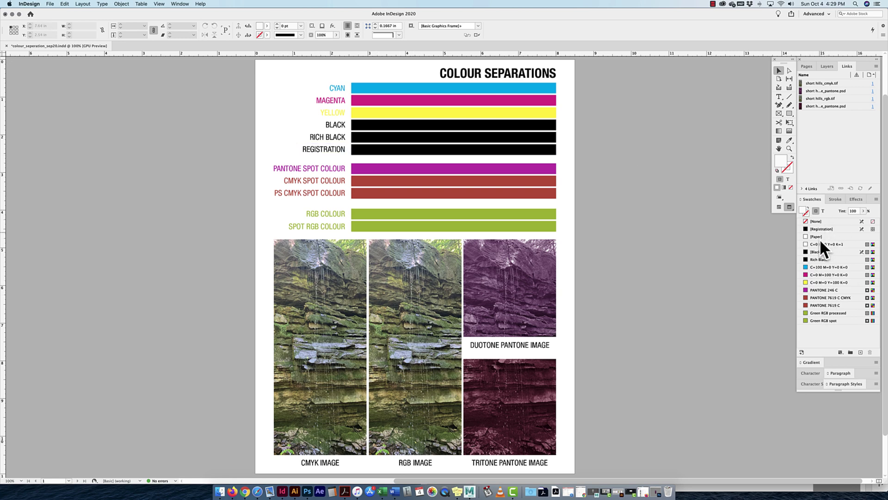
mouse_move(813, 204)
mouse_down()
mouse_move(702, 207)
mouse_move(606, 97)
mouse_up()
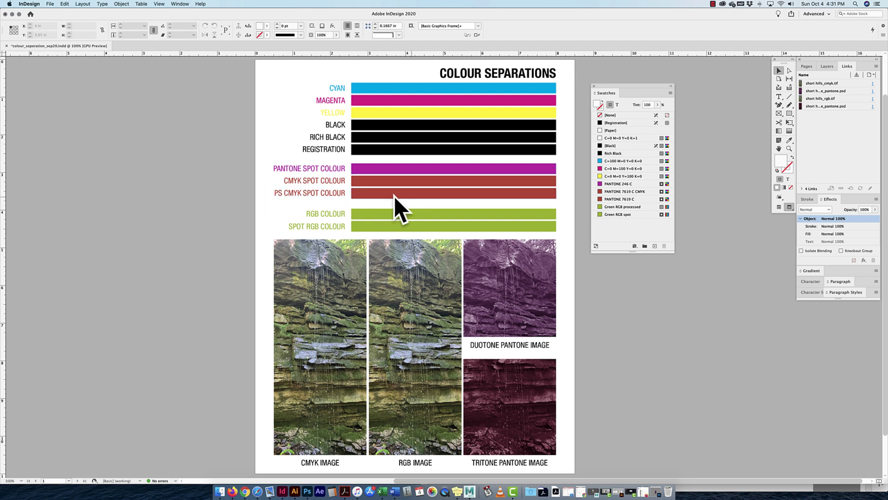
scroll(508, 393, left, 1)
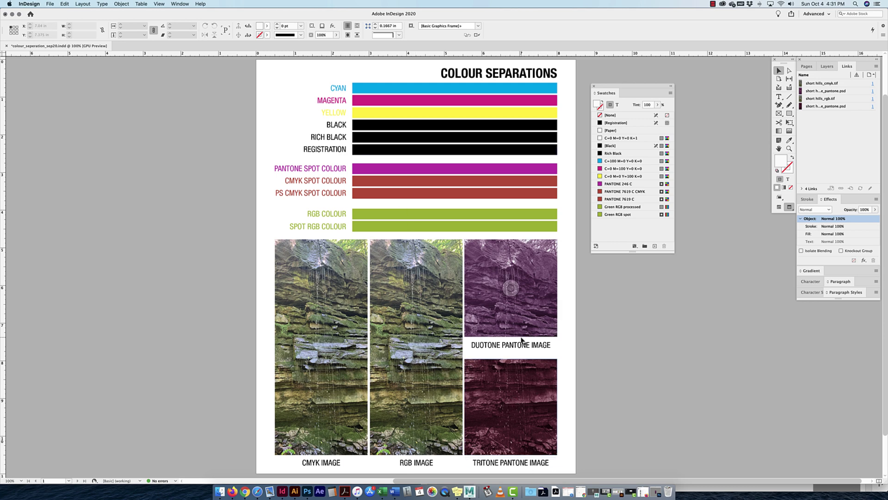
scroll(520, 314, up, 1)
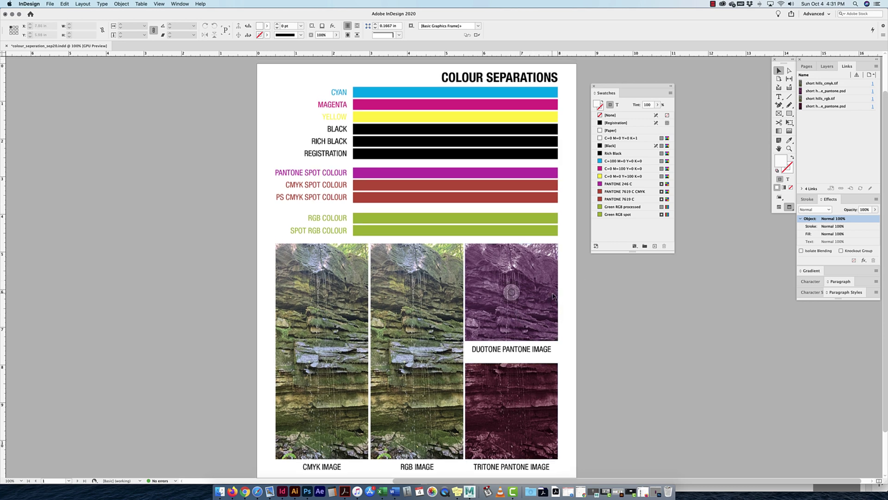
scroll(556, 291, down, 1)
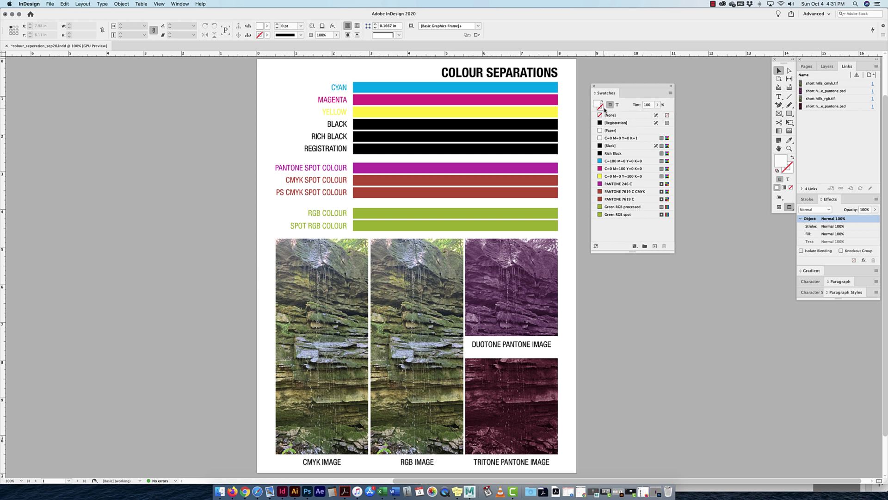
Try the None swatch as the cyan bar's fill, restore C=100 M=0 Y=0 K=0, and deselect the bar
click(548, 87)
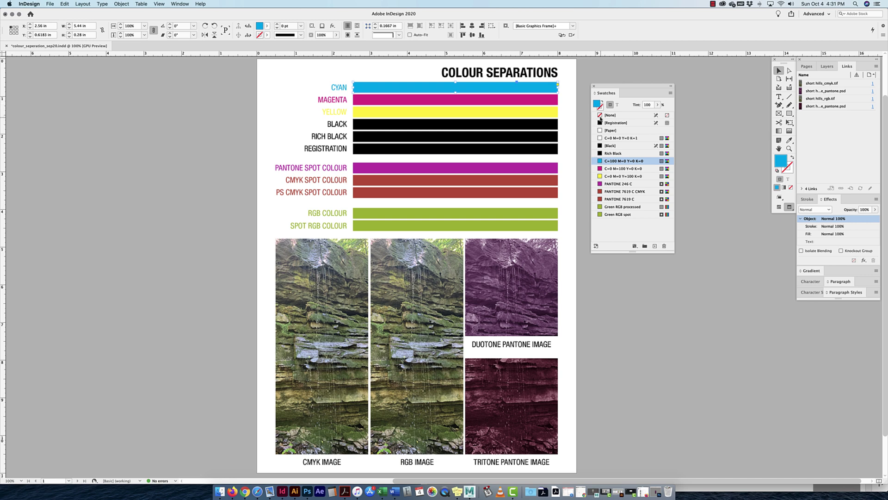
click(601, 116)
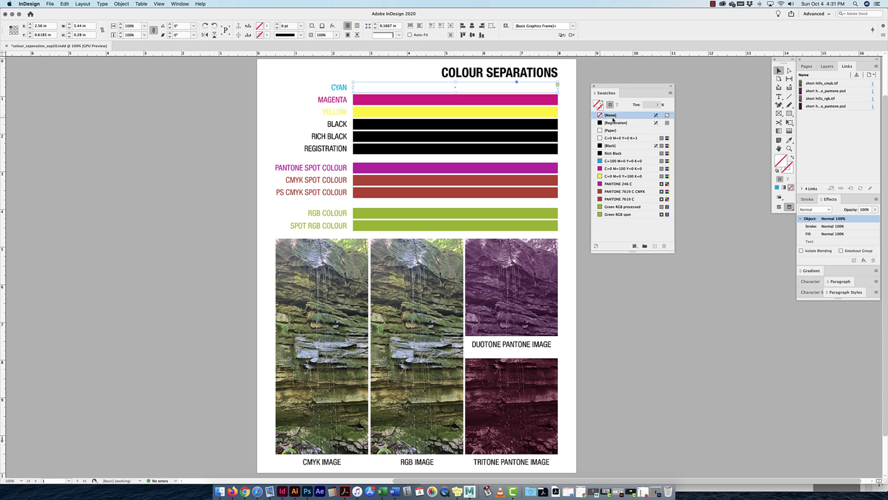
click(609, 161)
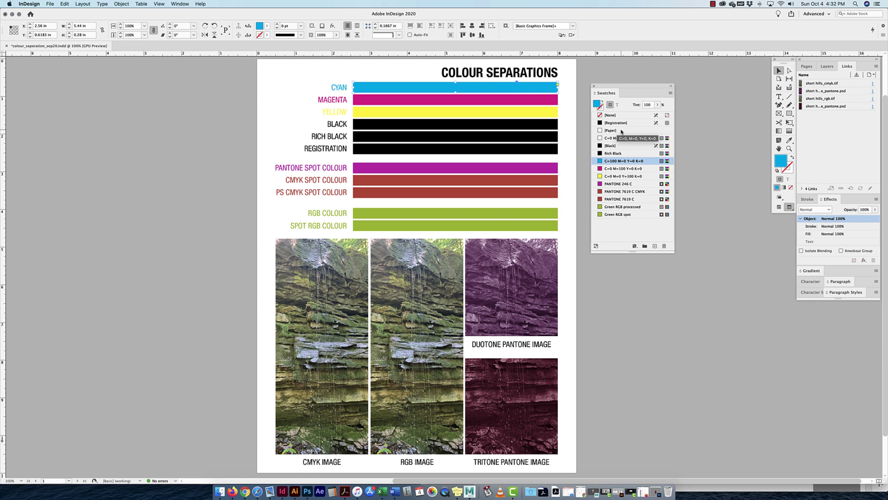
click(591, 126)
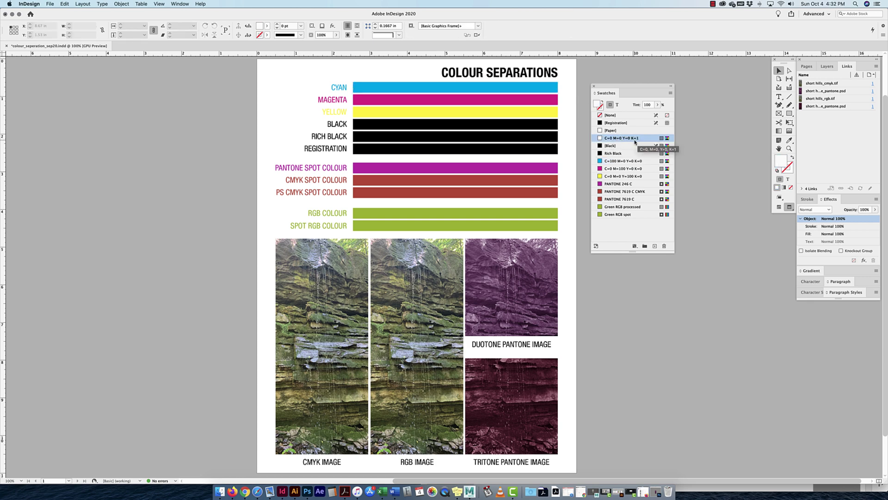
Start a new color swatch, view the PANTONE+ Solid Coated library, and cancel without adding a color
click(670, 93)
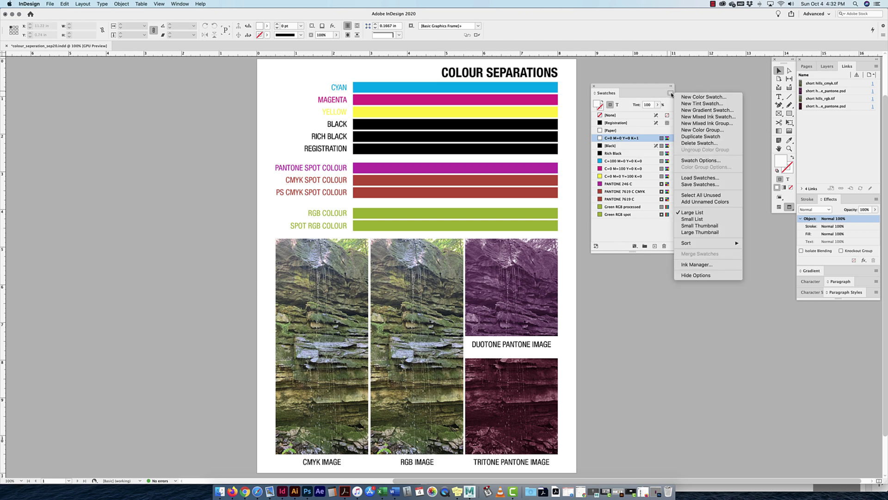
click(638, 89)
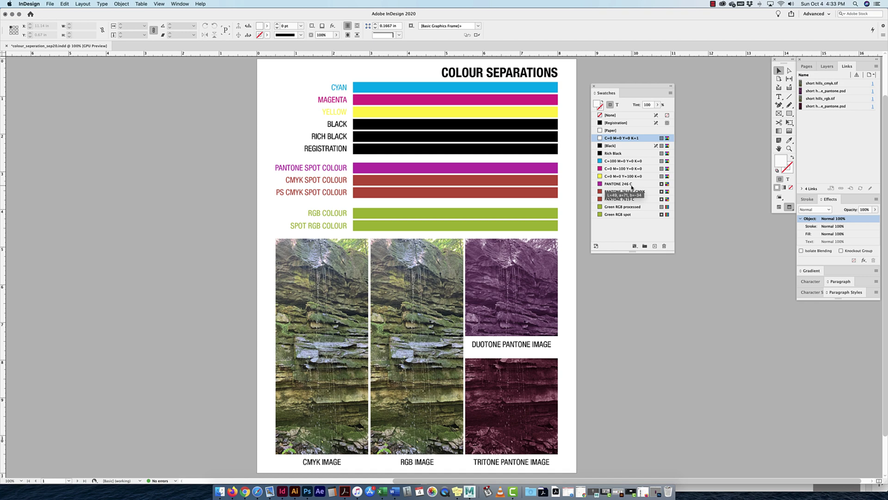
click(671, 93)
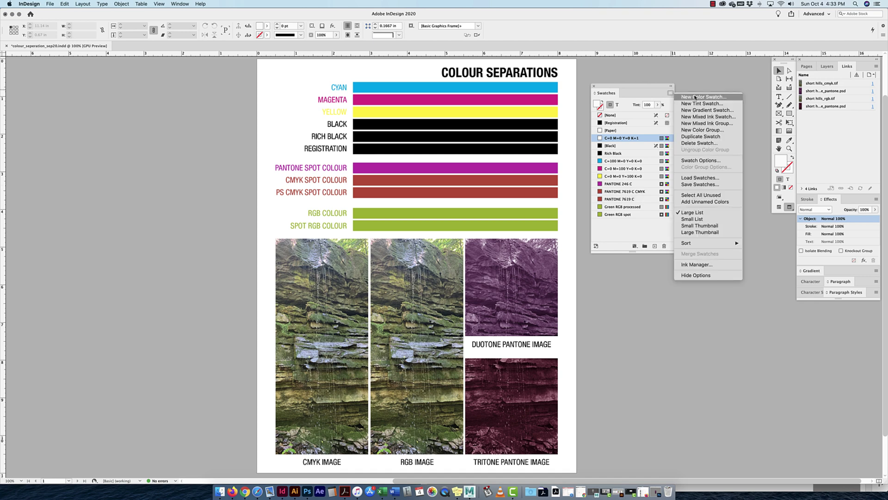
click(694, 97)
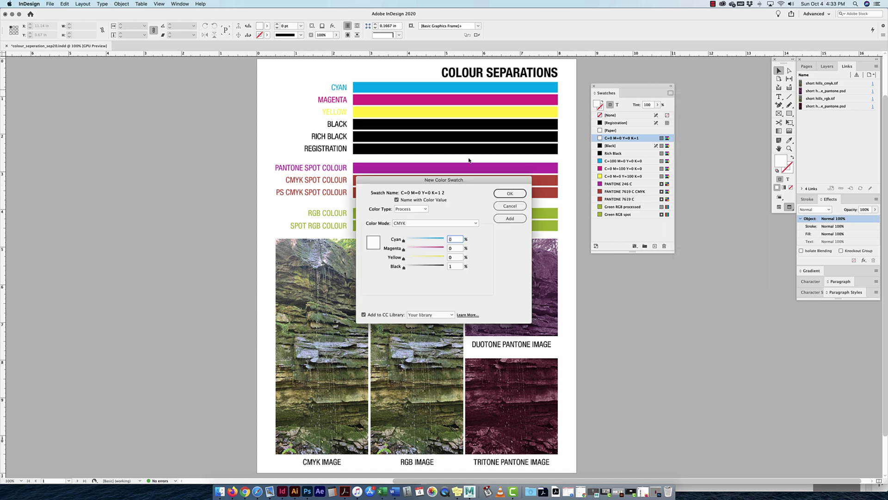
click(430, 223)
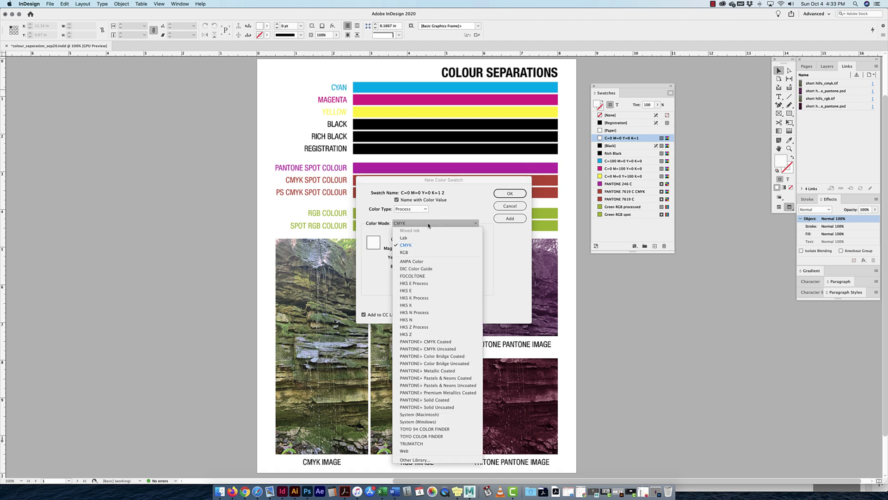
click(439, 401)
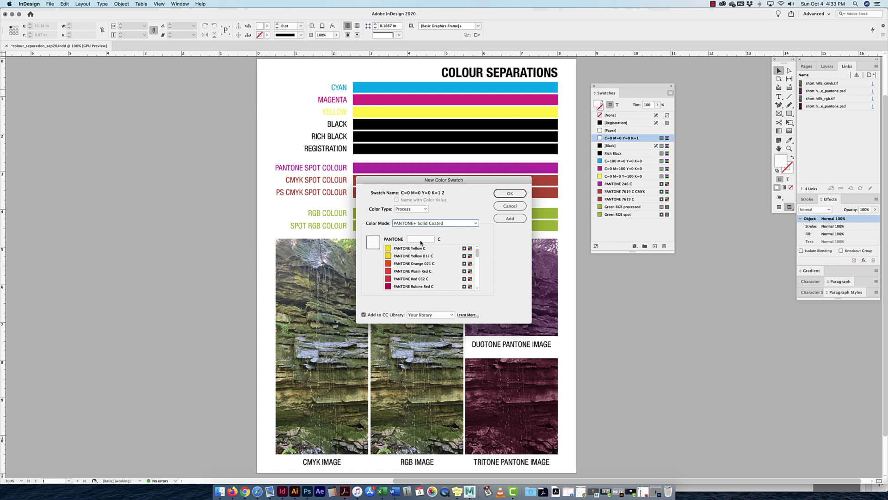
click(510, 206)
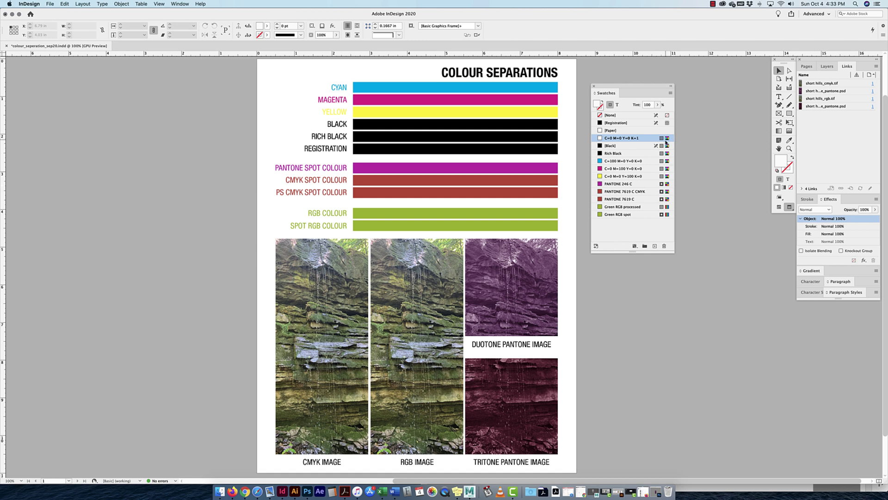
Check the color type and color mode options of the PANTONE 7619 C CMYK swatch
mouse_move(665, 187)
mouse_move(662, 163)
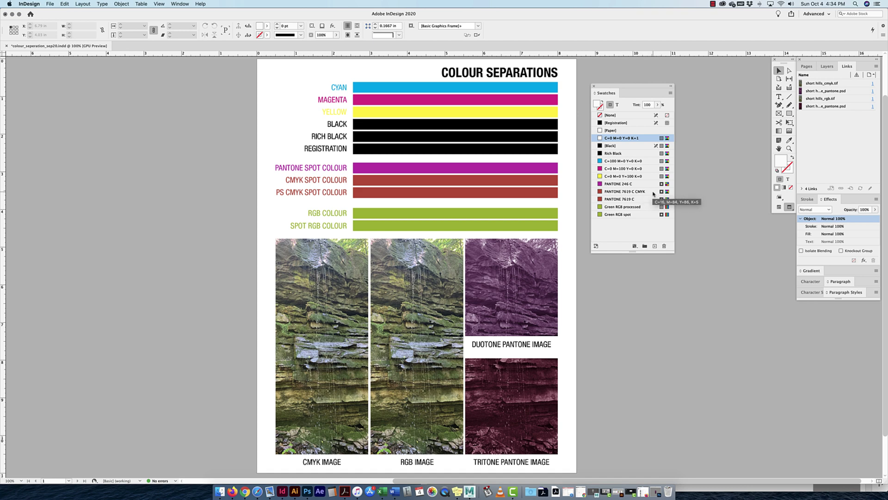
double_click(624, 191)
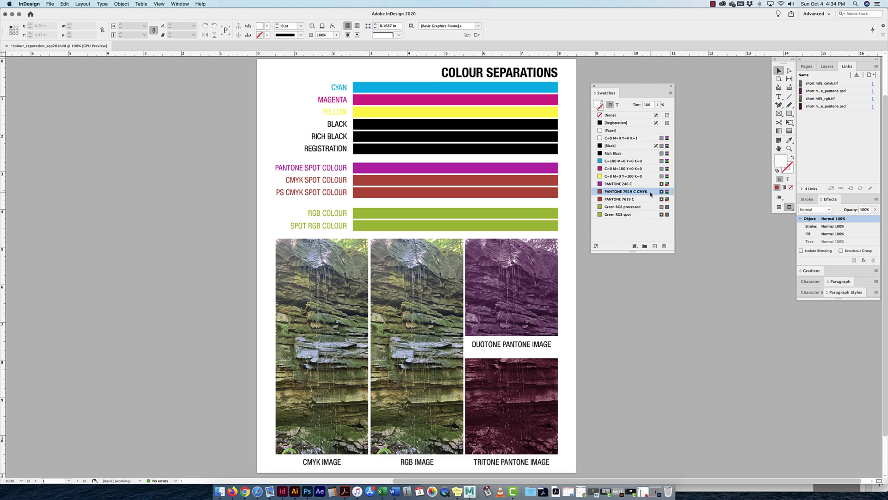
click(539, 177)
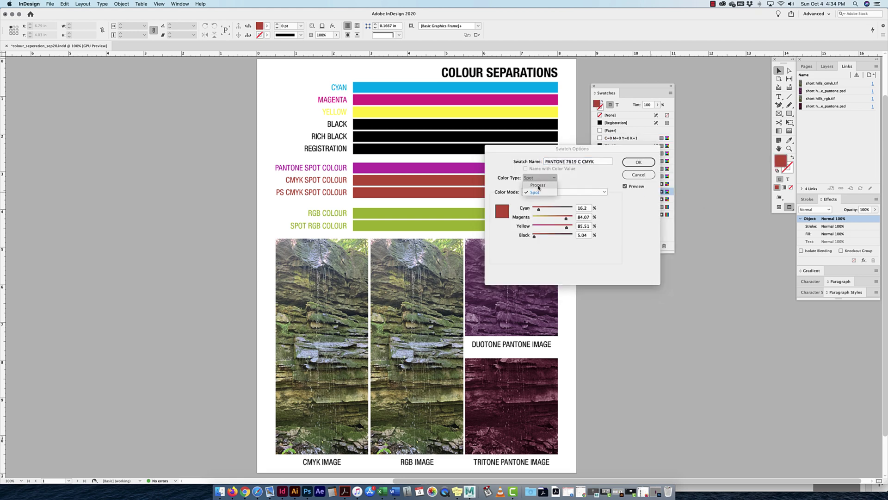
click(582, 181)
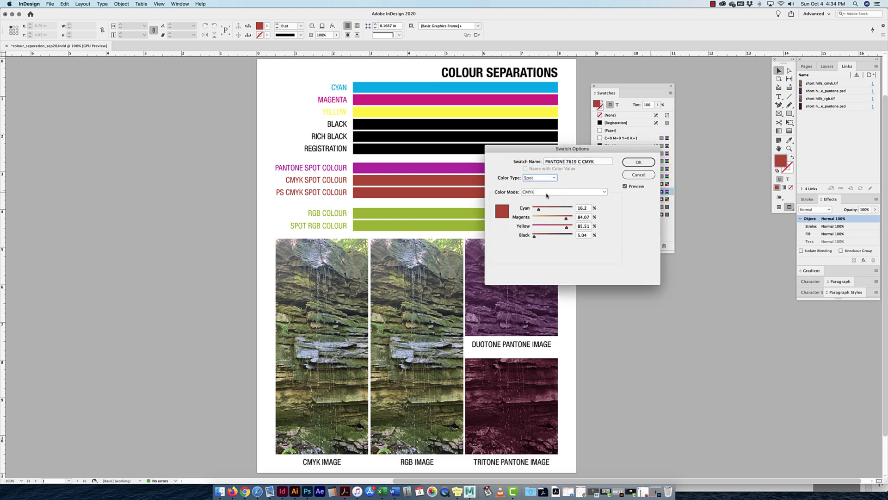
click(546, 194)
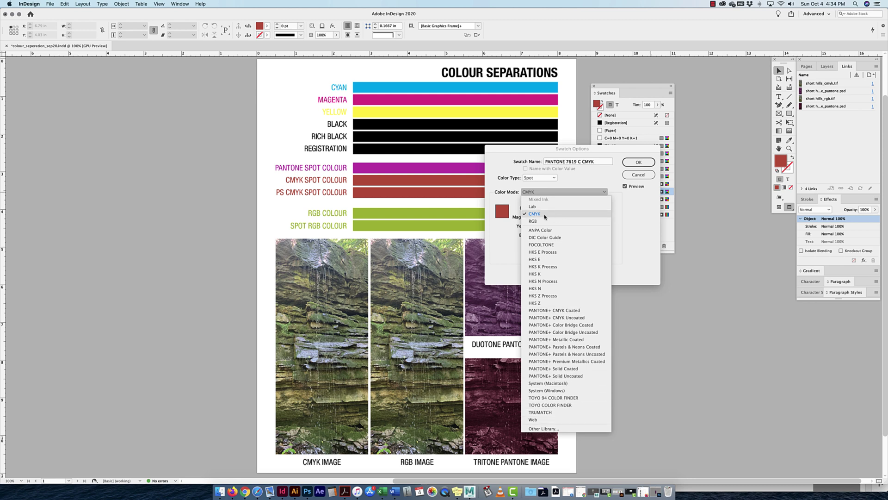
click(545, 215)
click(639, 162)
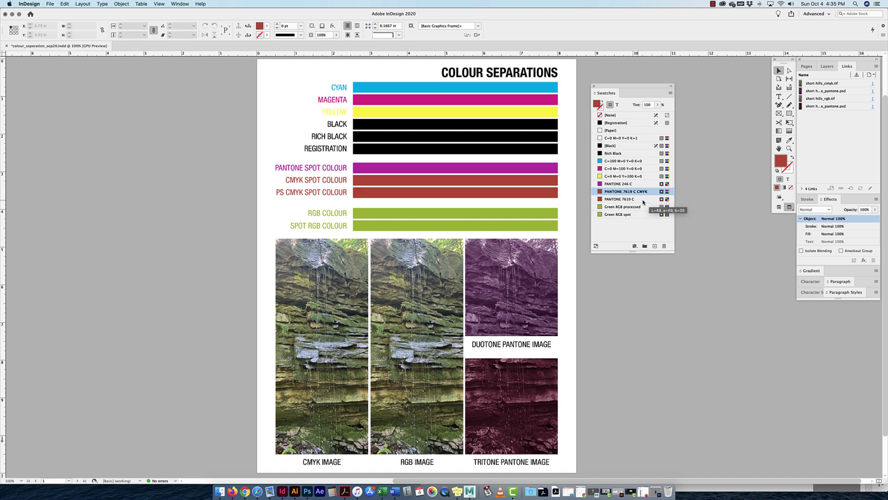
Check whether the PANTONE 7619 C, PANTONE 7619 C CMYK and PANTONE 246 C swatches can be deleted
click(511, 406)
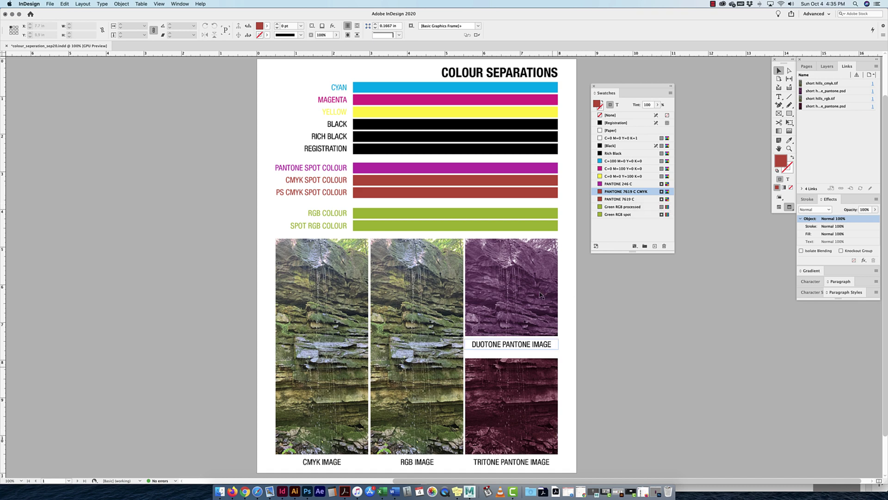
click(511, 406)
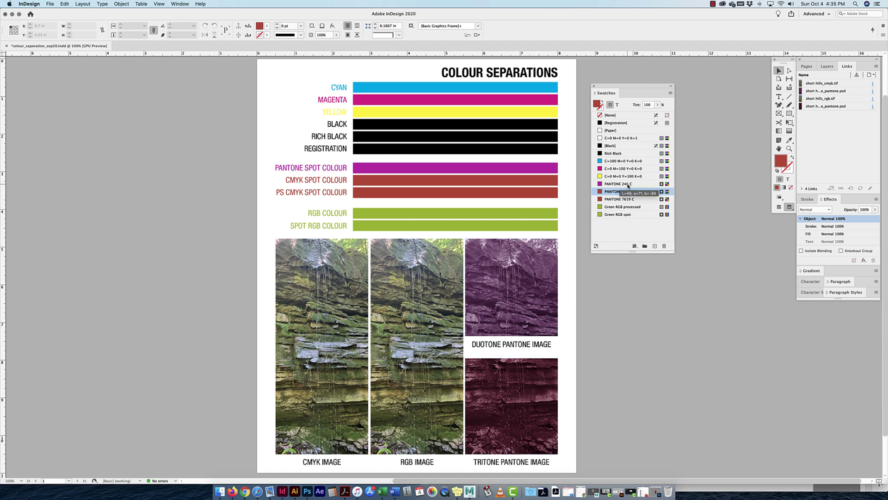
mouse_move(628, 202)
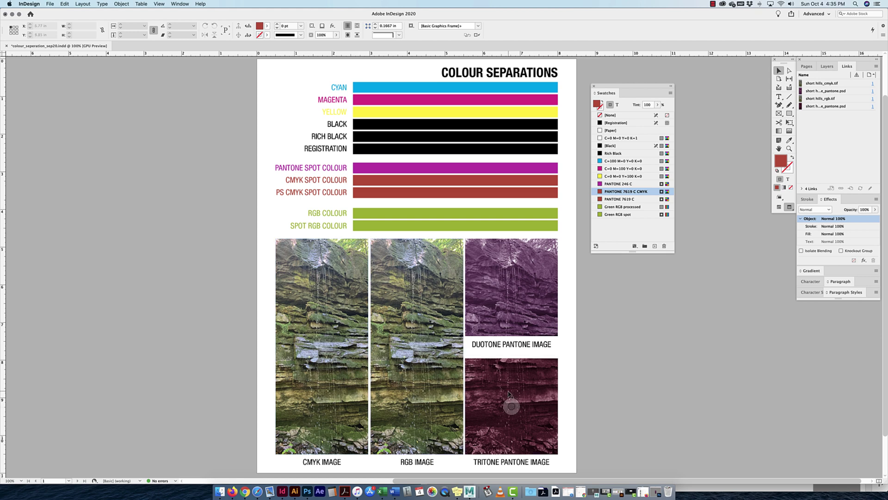
click(642, 201)
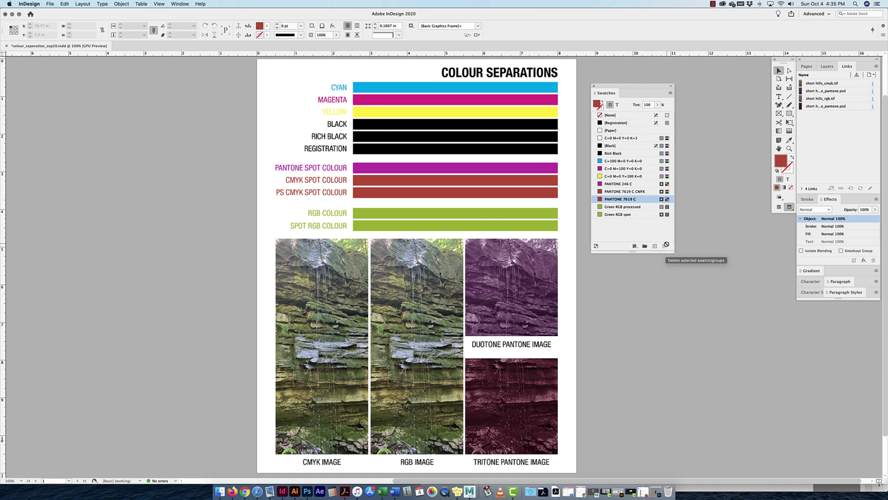
click(640, 192)
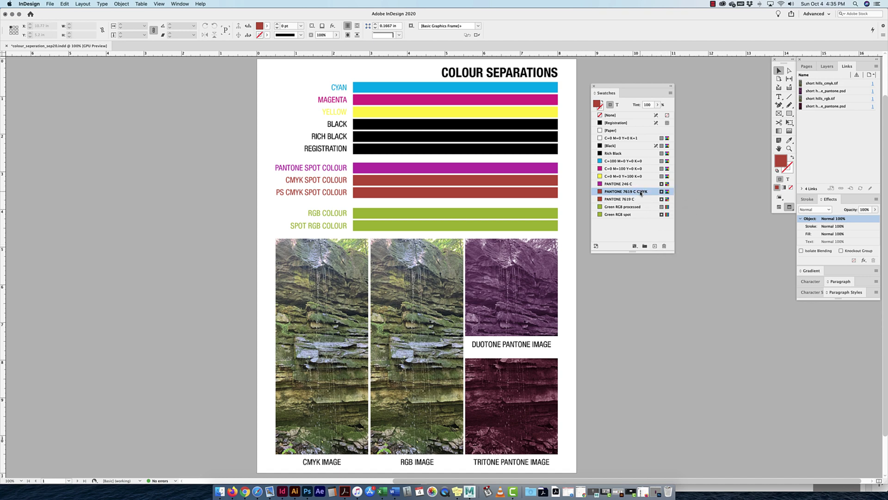
click(670, 249)
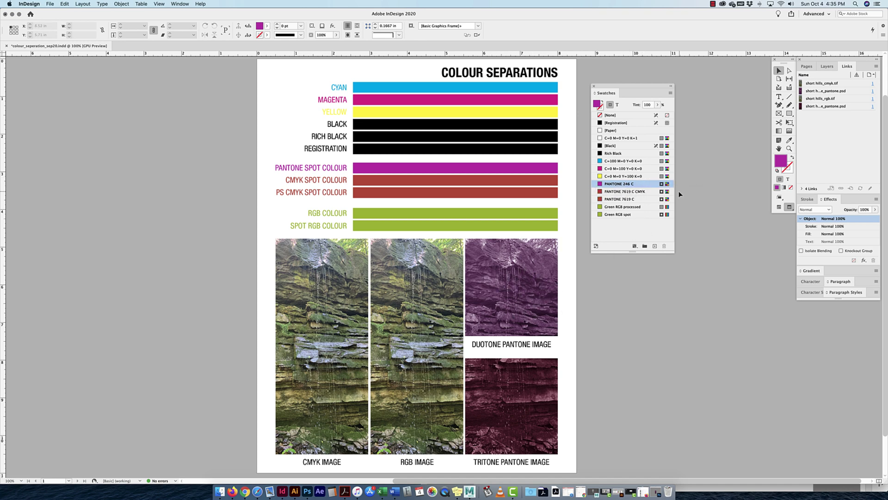
click(652, 200)
Delete the tritone Pantone image from the page and undo the deletion
click(511, 406)
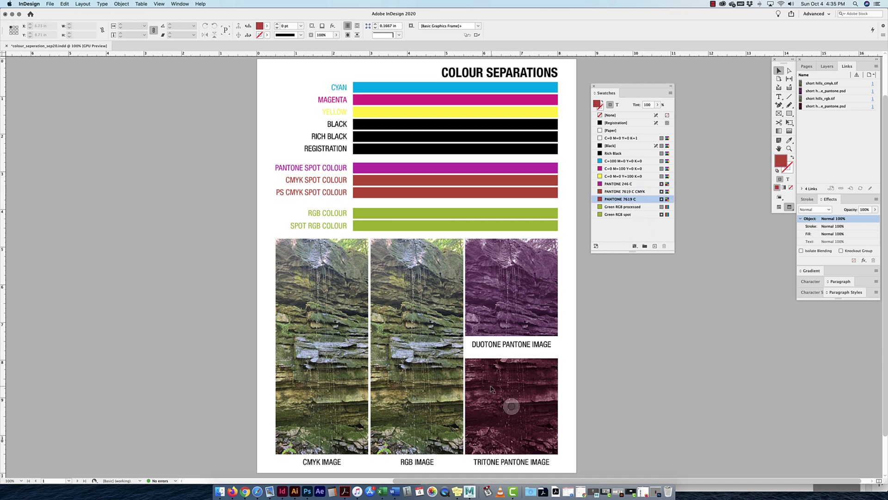
key(Delete)
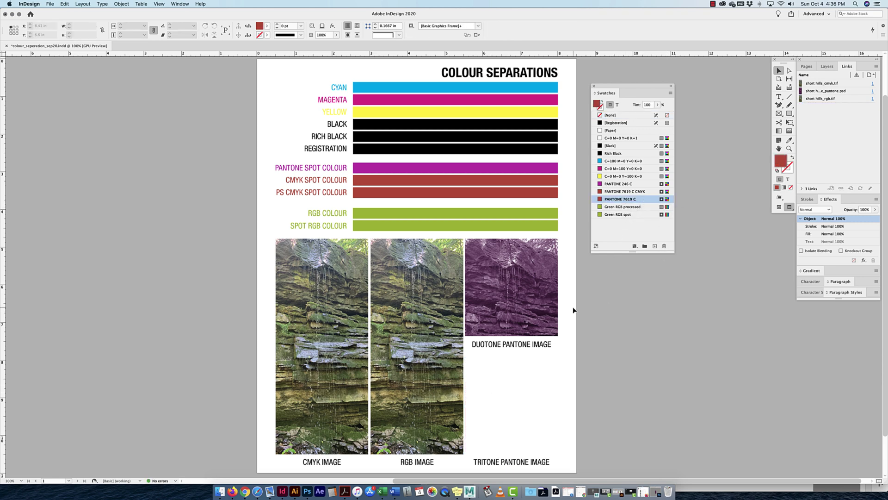
key(super+z)
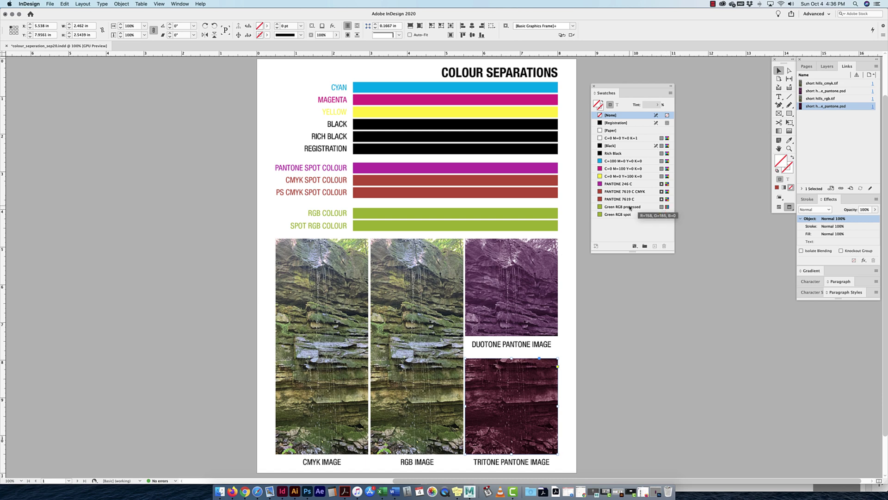
Inspect the Green RGB processed swatch's color type, mode and RGB values, and close its options without changes
double_click(650, 207)
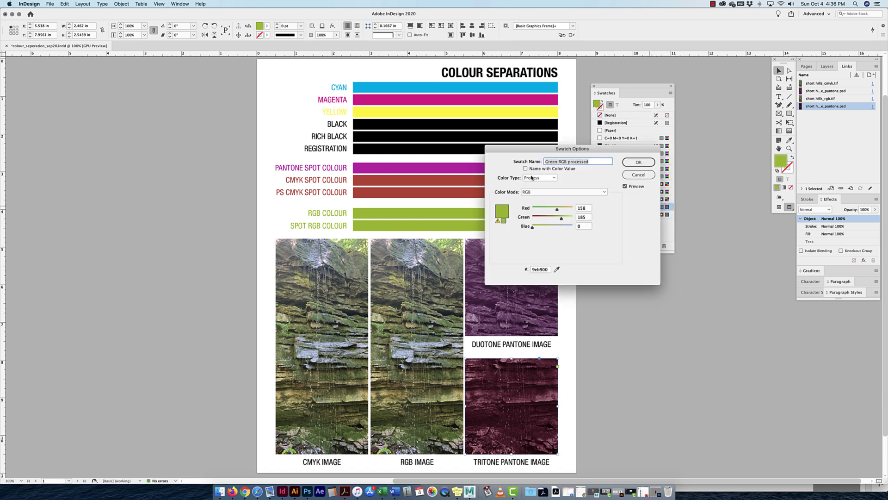
click(639, 174)
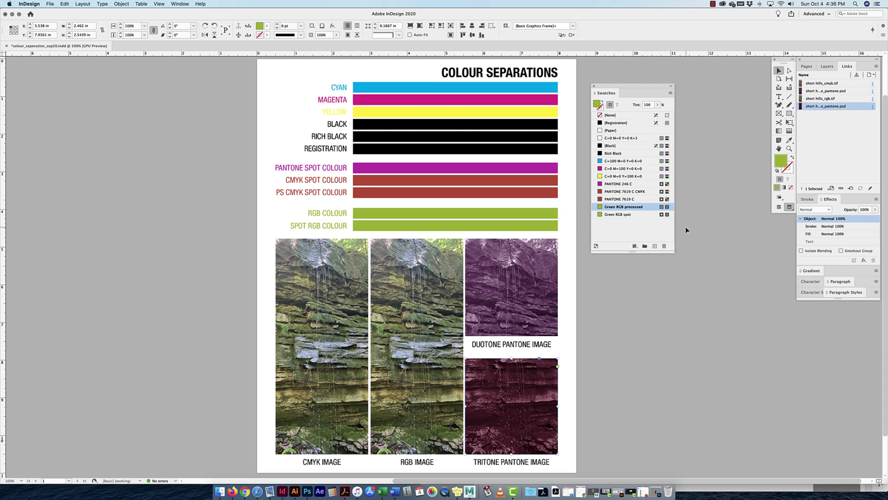
Save the colour separations document with nothing selected and switch to colour_seperation_sep20.pdf in Acrobat Pro DC
click(569, 254)
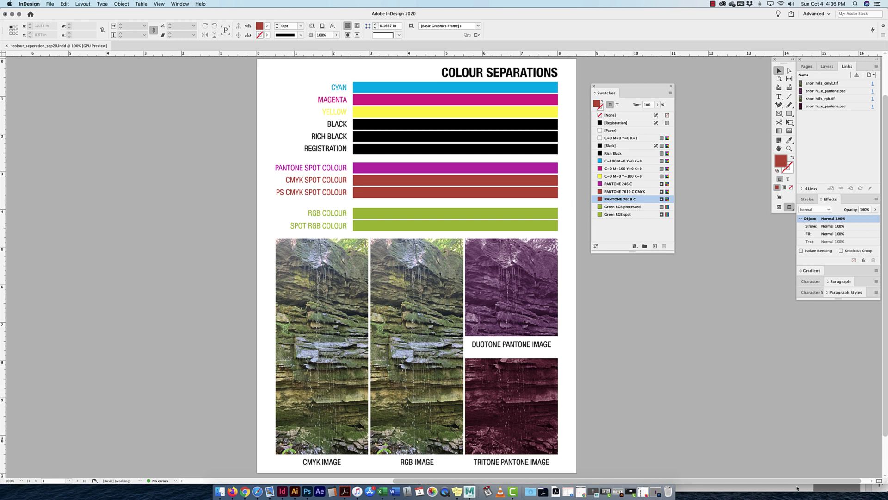
key(super+s)
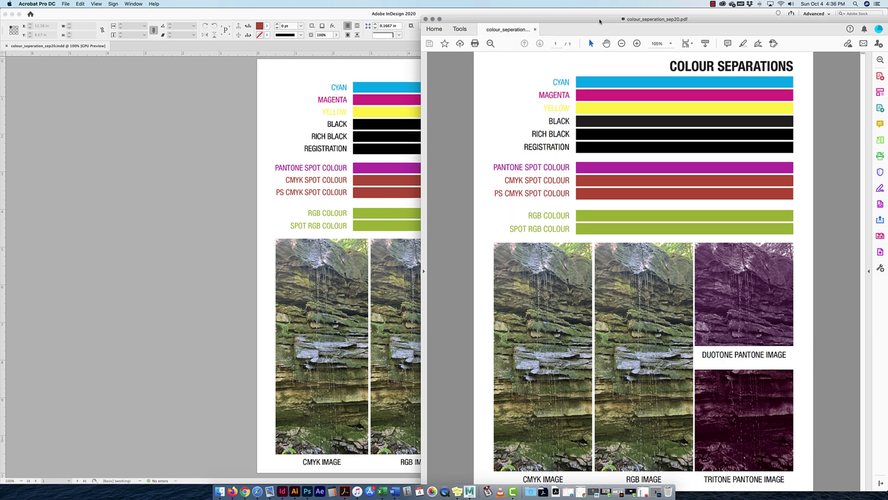
Enlarge the PDF window to span the screen and open Output Preview from the Print Production tools
drag(600, 20, 172, 9)
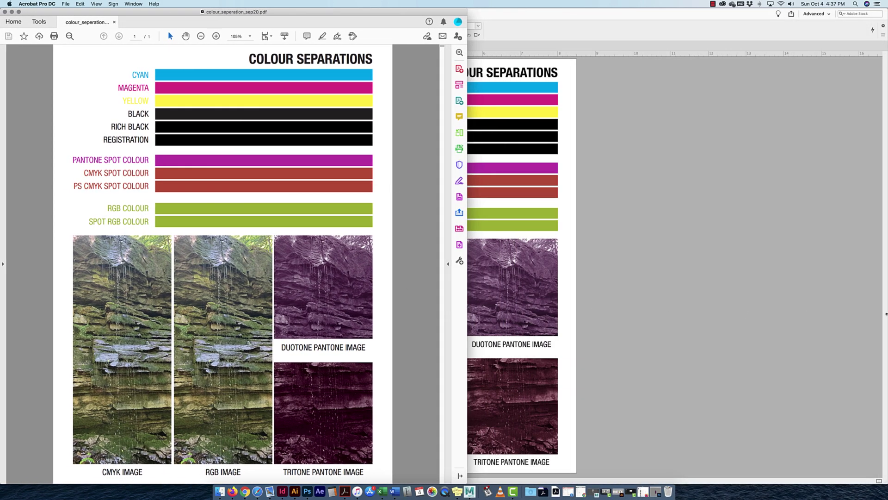
drag(461, 312, 884, 314)
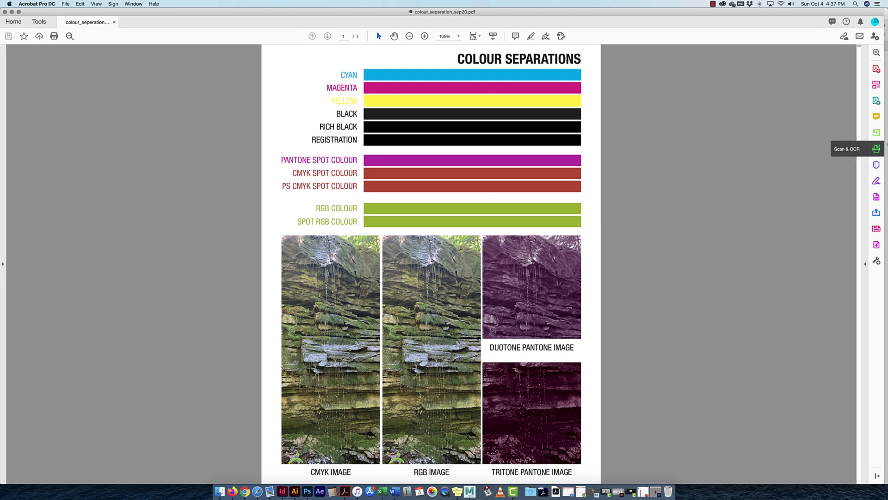
click(864, 265)
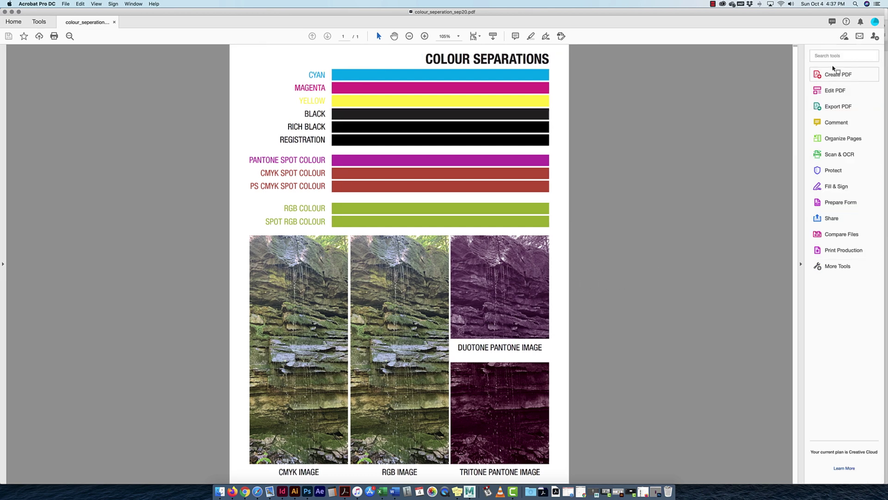
click(39, 22)
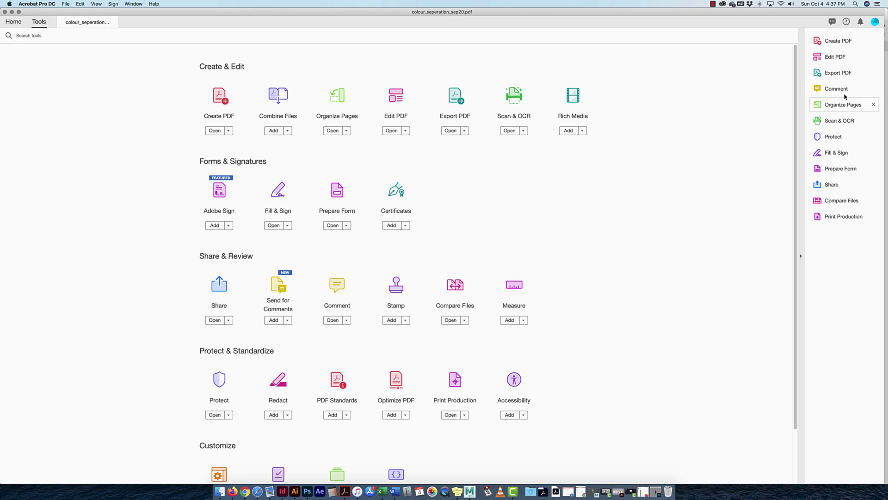
click(840, 218)
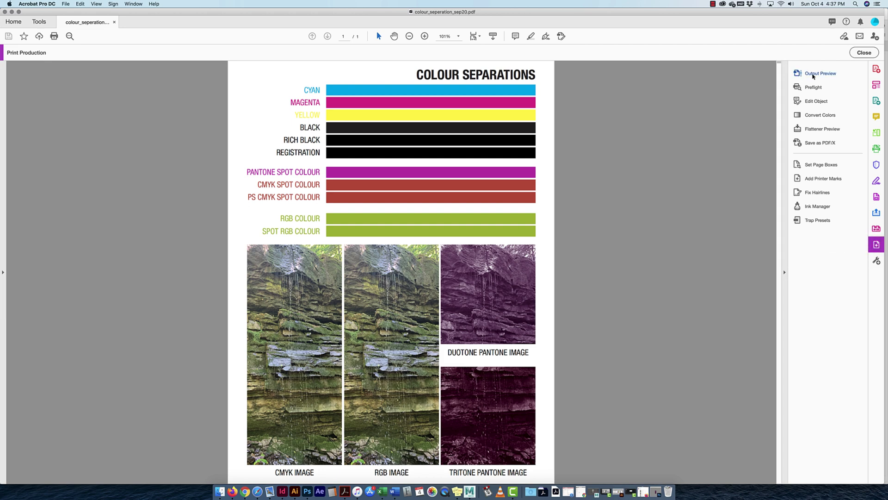
click(798, 73)
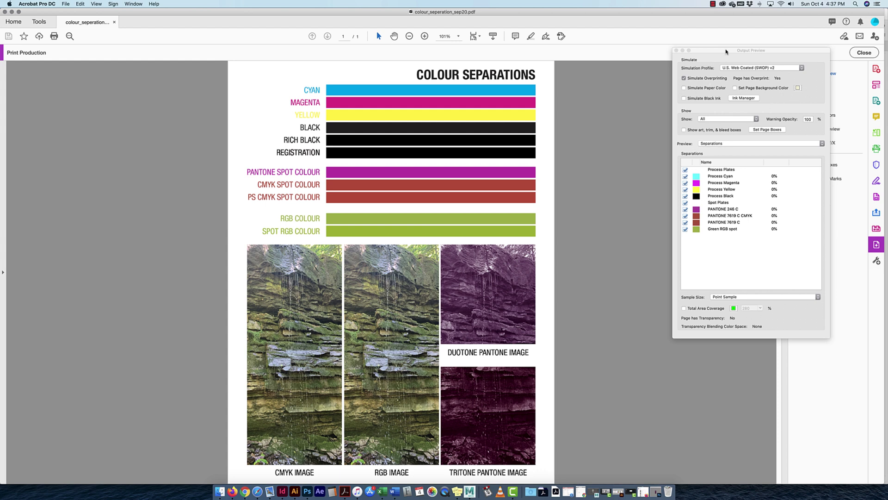
Place Output Preview beside the page and review the Show filter options, keeping All selected
drag(726, 51, 642, 65)
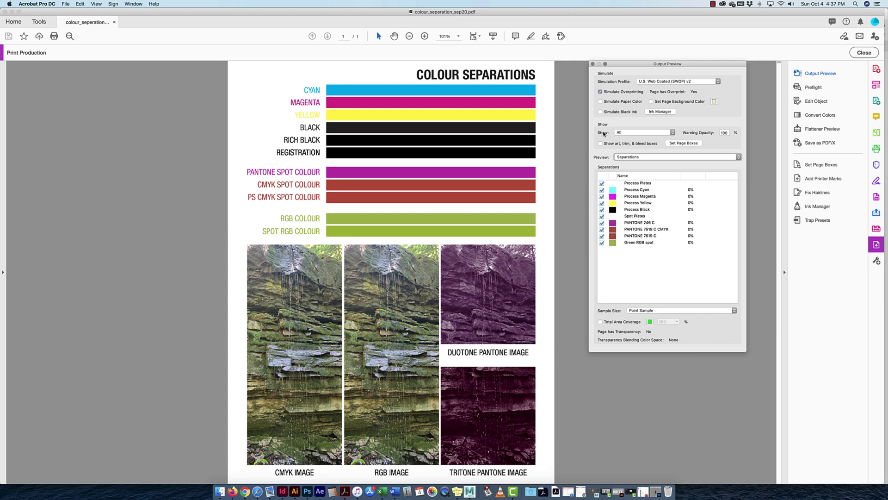
click(626, 133)
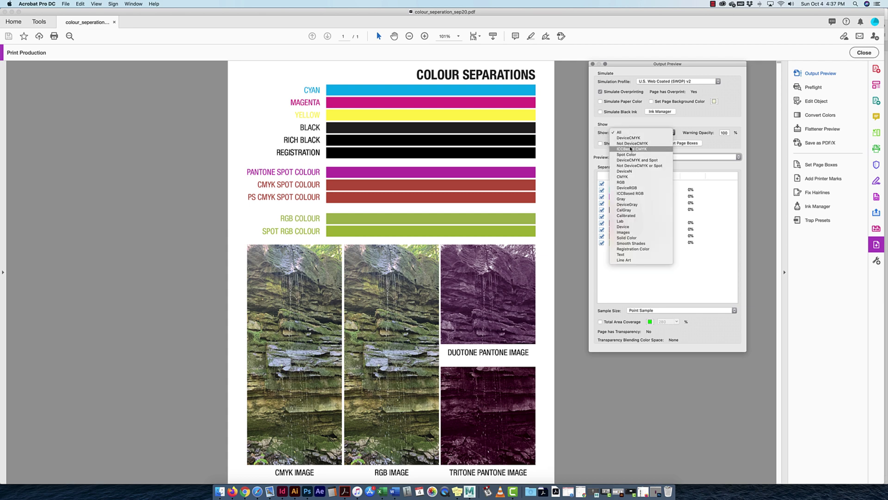
click(627, 133)
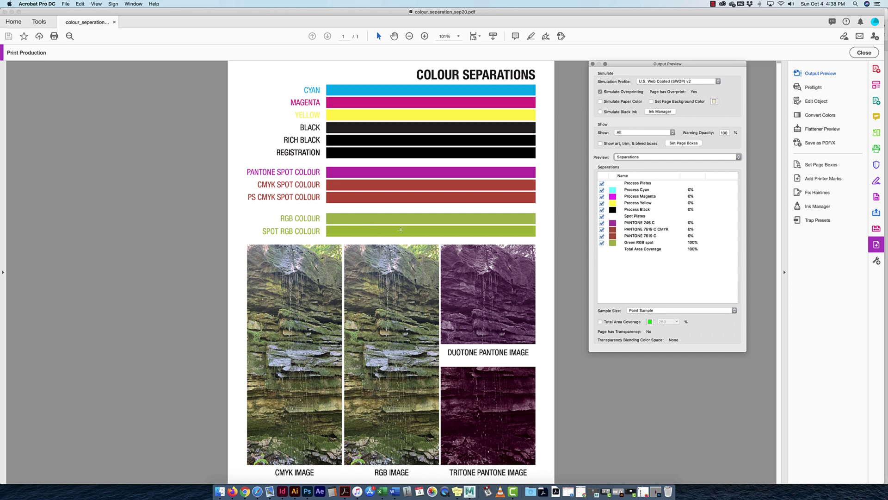
Toggle all process plates off and on, and hide the Process Cyan, Magenta, Yellow and Black plates one after another
click(602, 183)
click(602, 183)
click(602, 190)
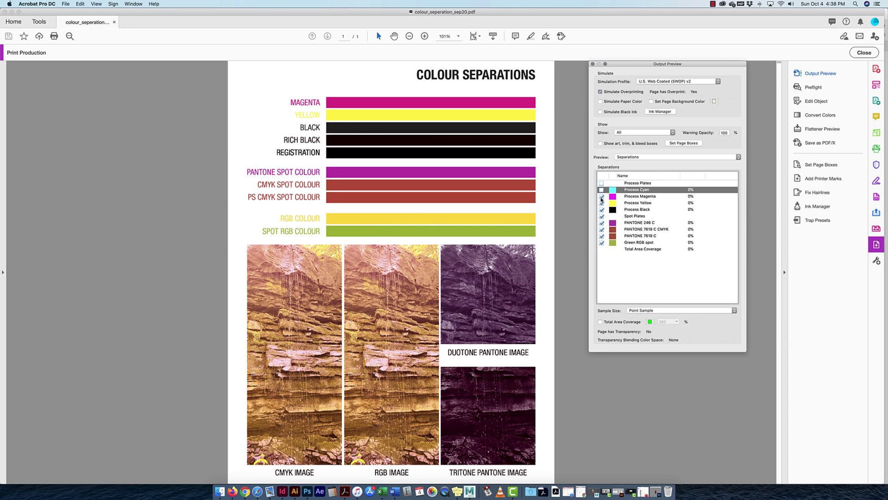
click(602, 197)
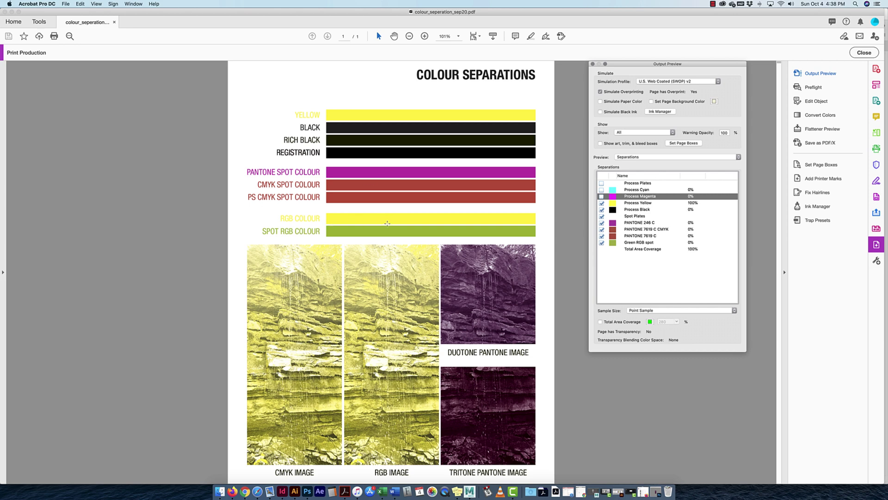
click(601, 203)
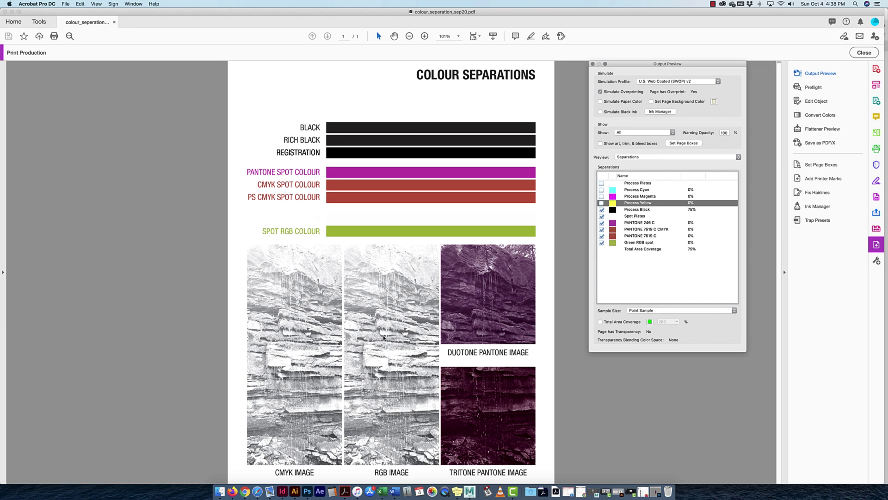
click(601, 209)
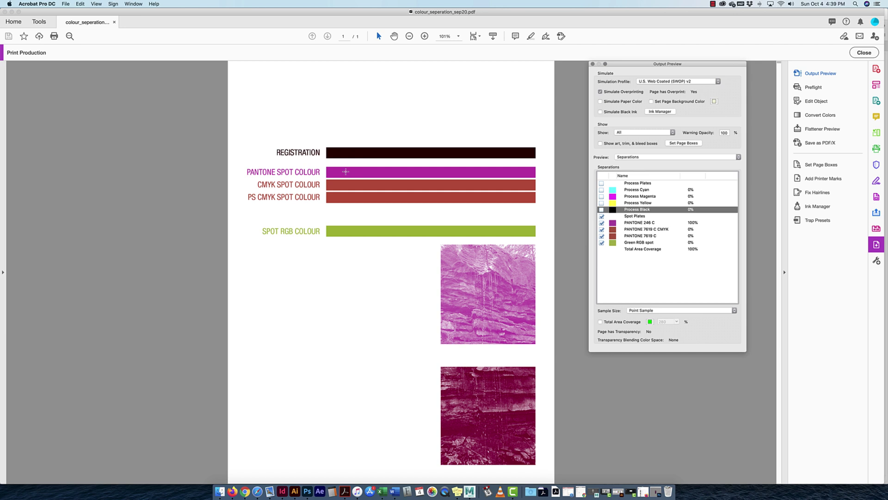
Hide the spot plates and preview the Process Cyan, Magenta, Yellow and Black plates one at a time
click(601, 216)
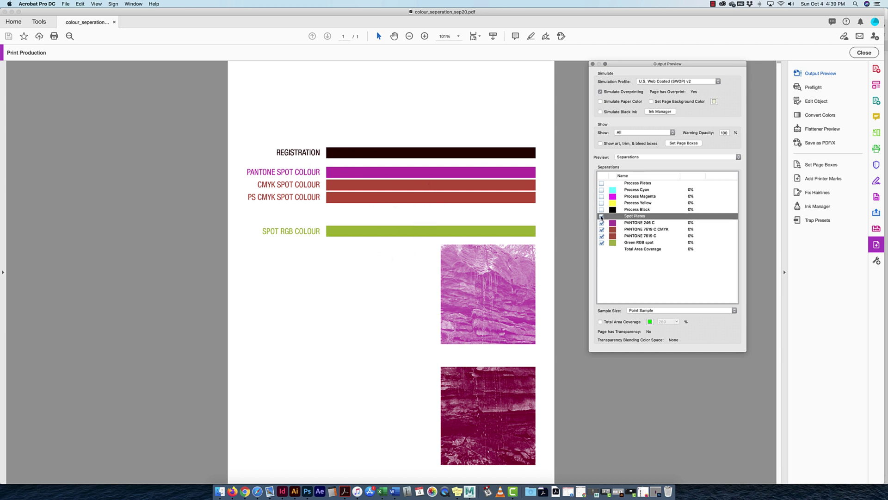
click(601, 190)
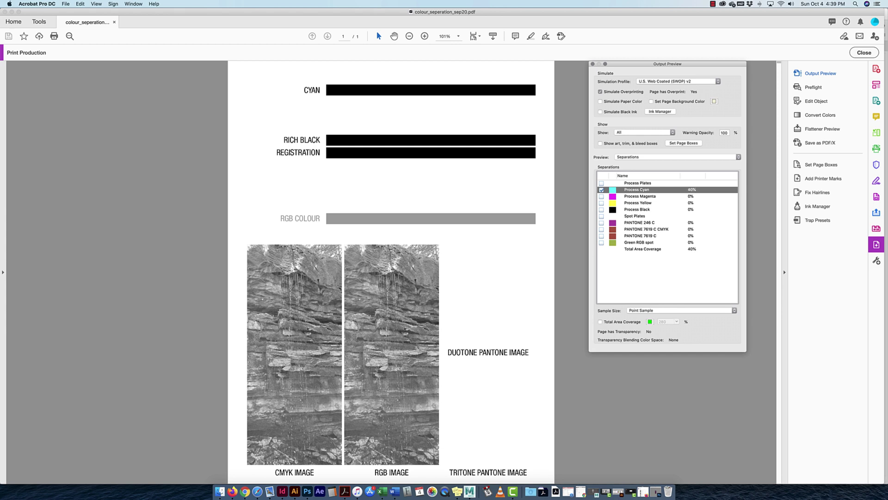
click(601, 190)
click(602, 197)
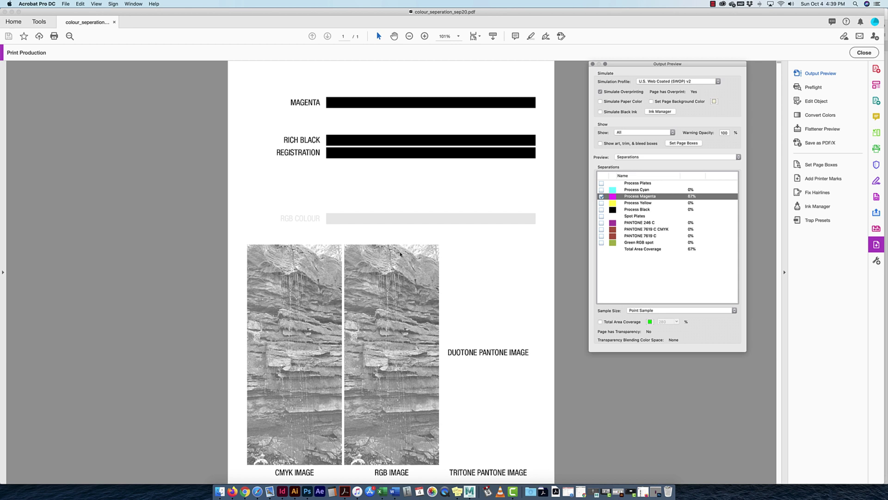
click(601, 203)
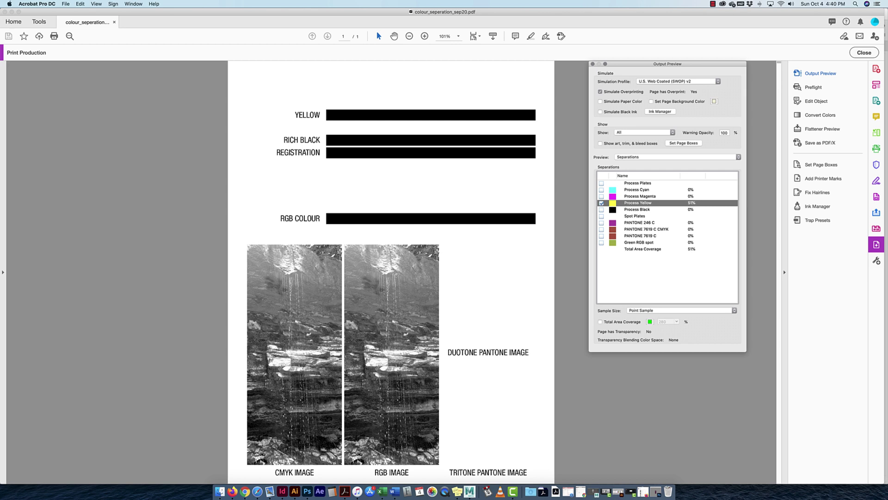
click(601, 203)
click(601, 209)
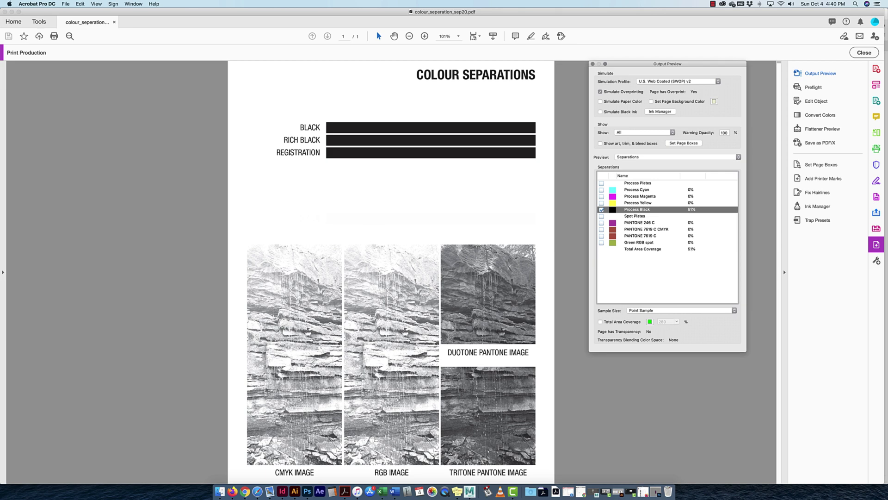
Compare the Process Yellow and Process Black plates together and individually, ending with only Process Yellow shown
click(601, 202)
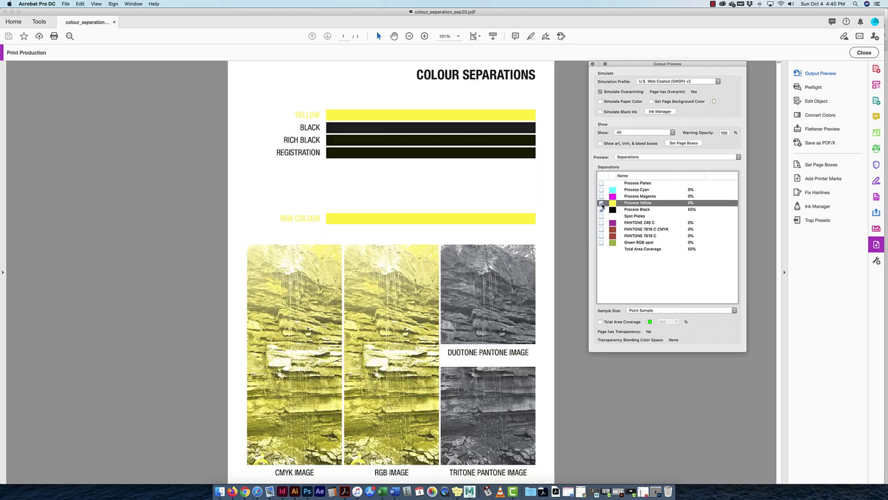
click(601, 209)
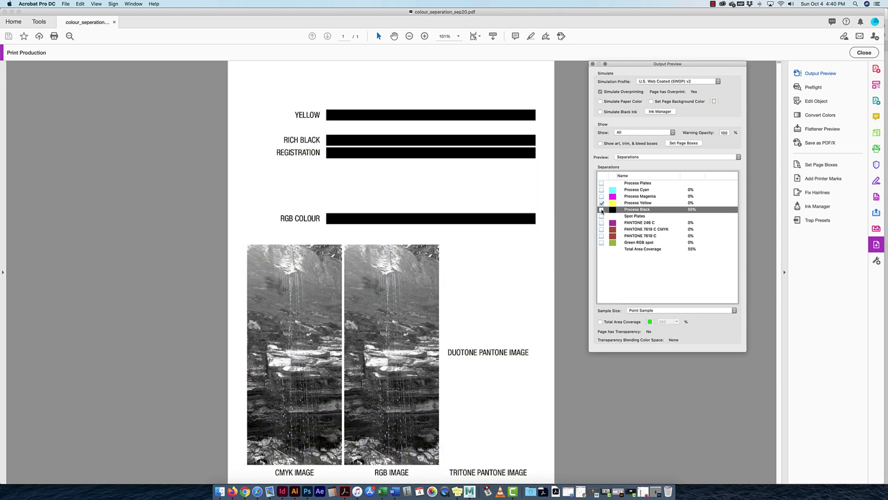
click(601, 203)
click(601, 209)
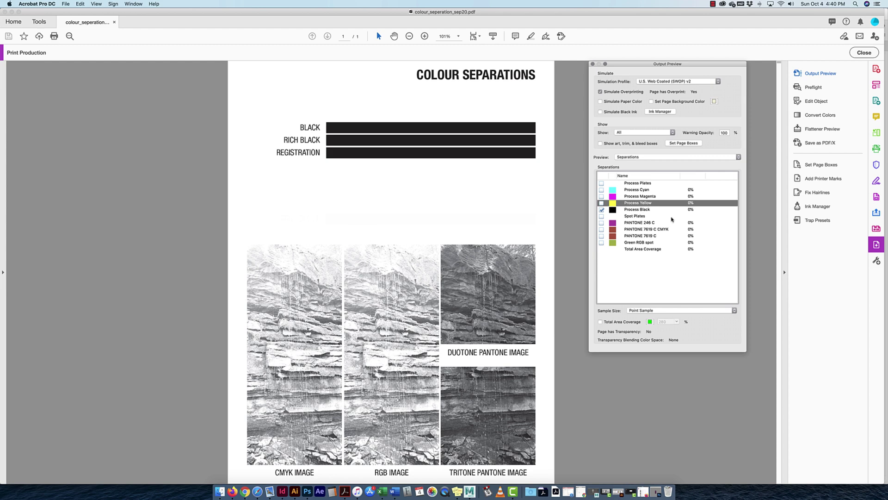
click(601, 202)
click(602, 209)
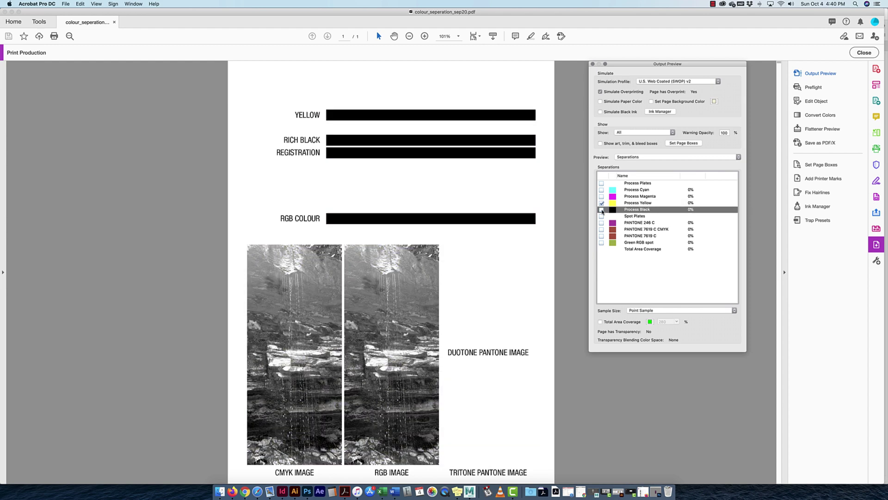
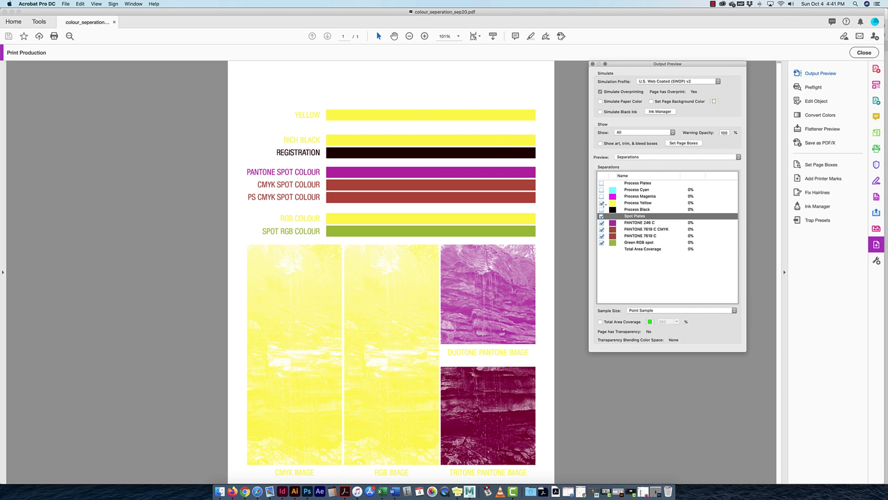
With the spot plates shown, replace Process Yellow with Process Magenta and Process Cyan in turn, ending with all process plates hidden
click(601, 203)
click(602, 197)
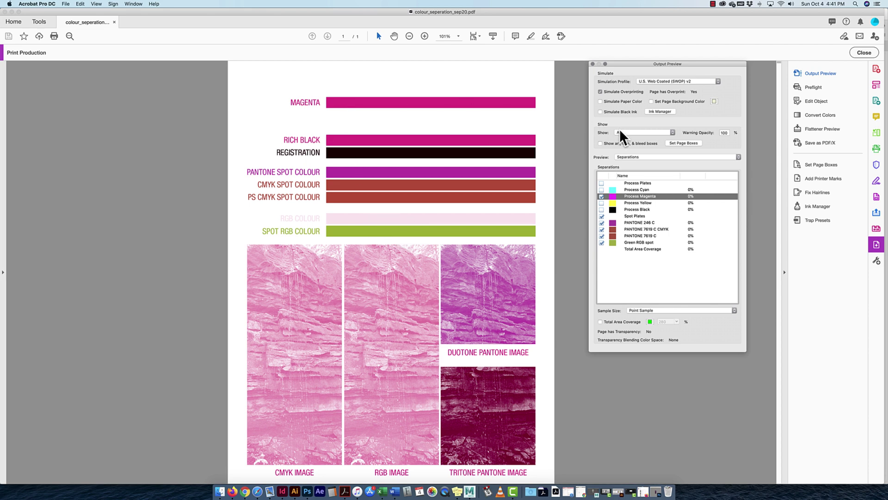
click(602, 196)
click(601, 189)
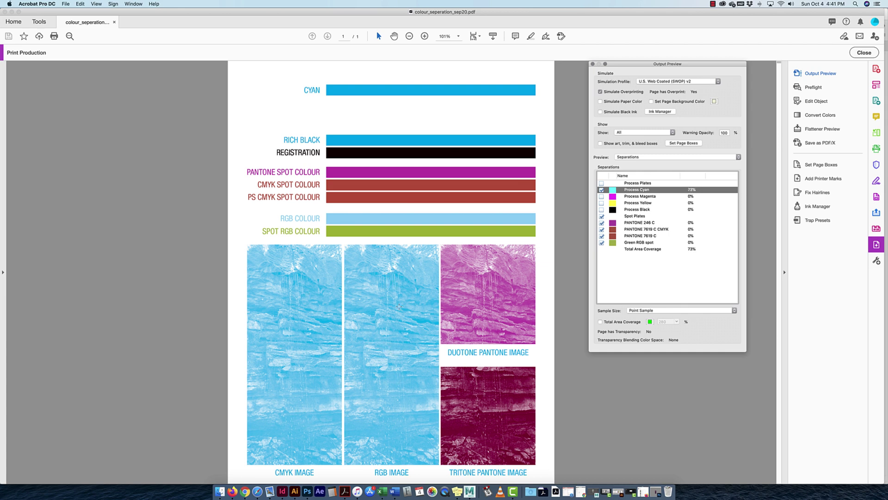
click(601, 189)
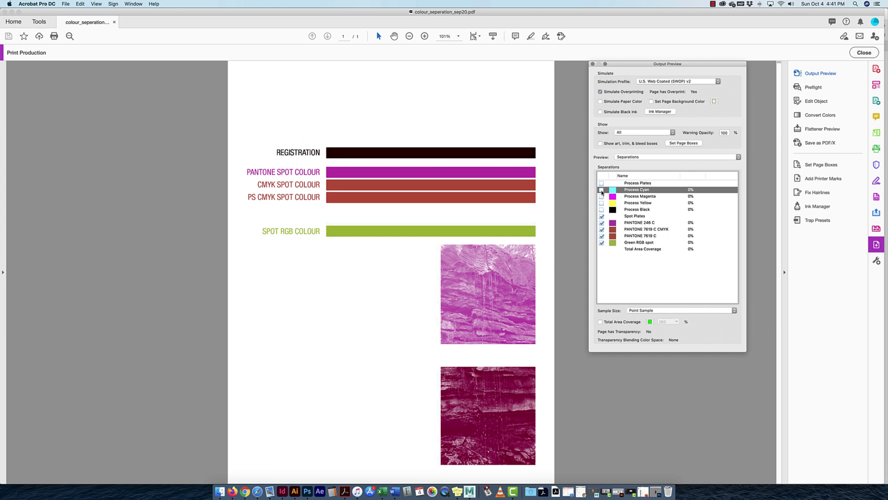
Toggle all process plates on and off, and rebuild the preview by adding Process Yellow, Magenta, Cyan and Black in sequence
click(601, 184)
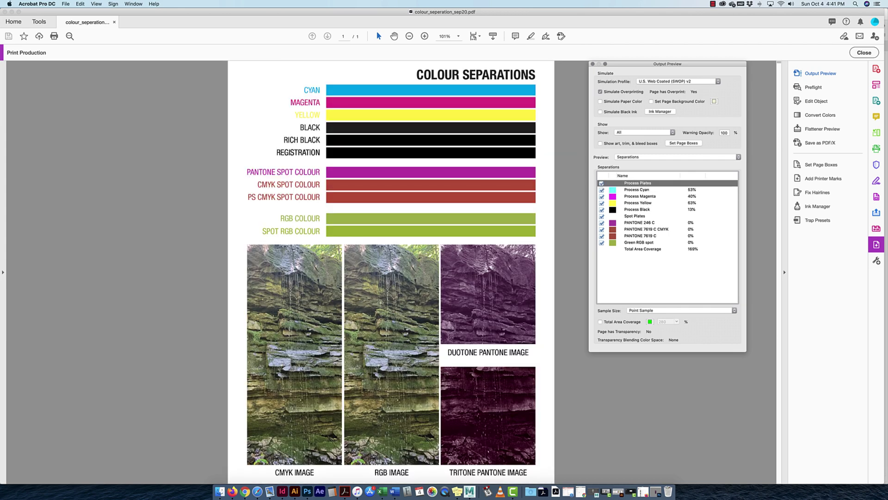
click(602, 183)
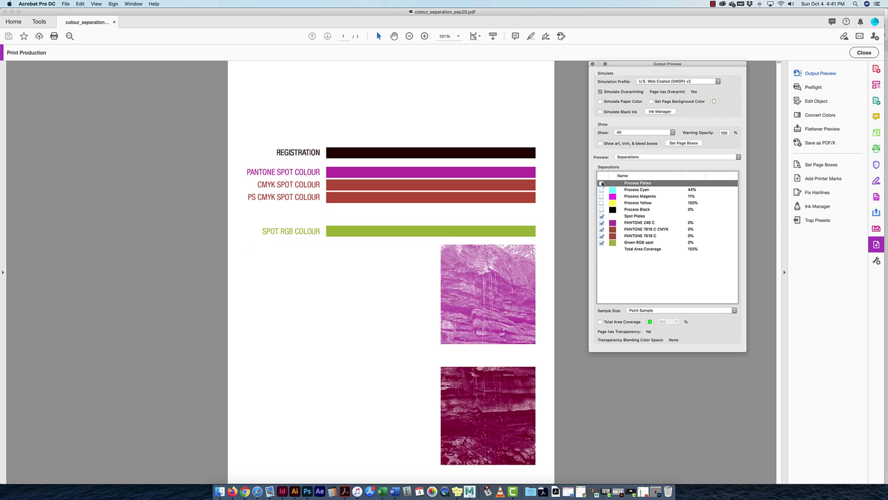
click(601, 203)
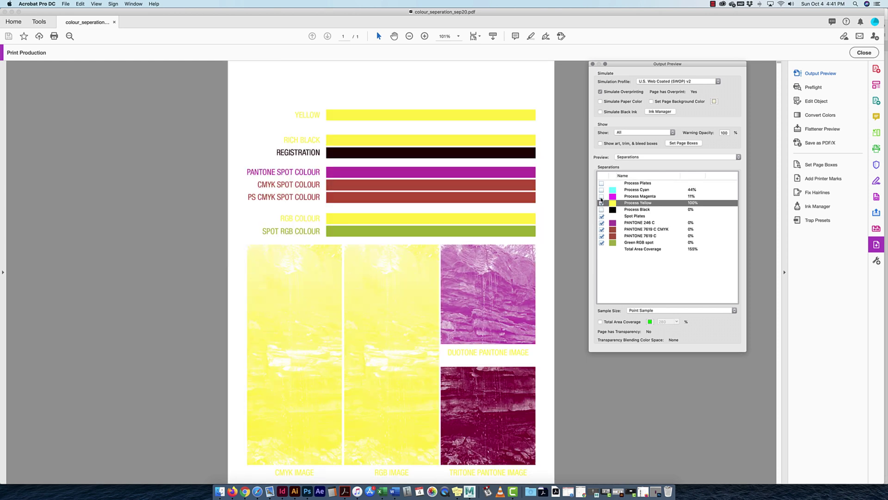
click(601, 197)
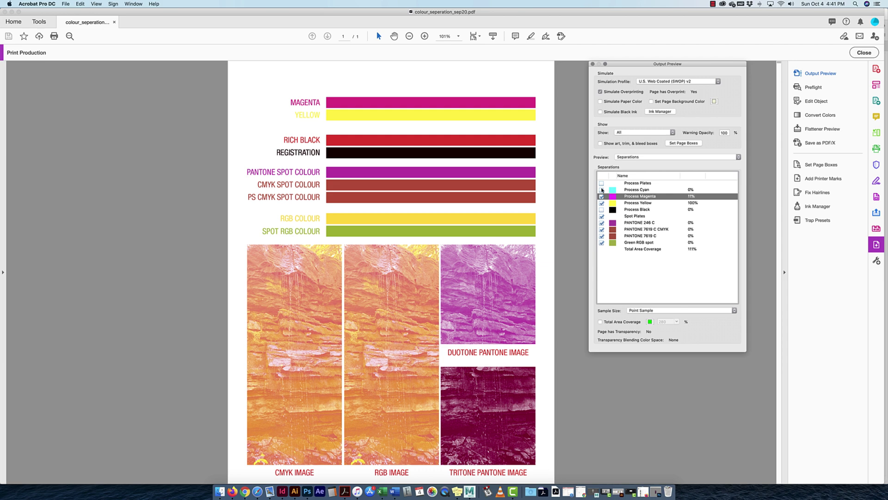
click(602, 189)
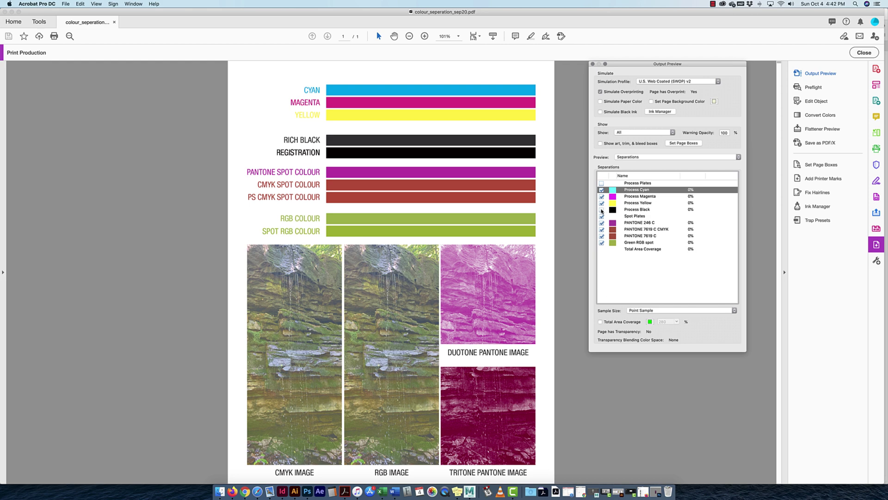
click(602, 210)
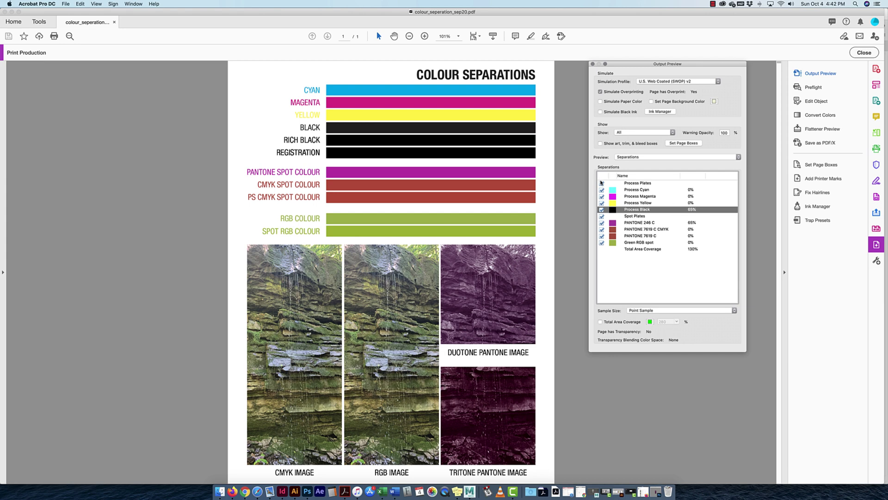
click(601, 184)
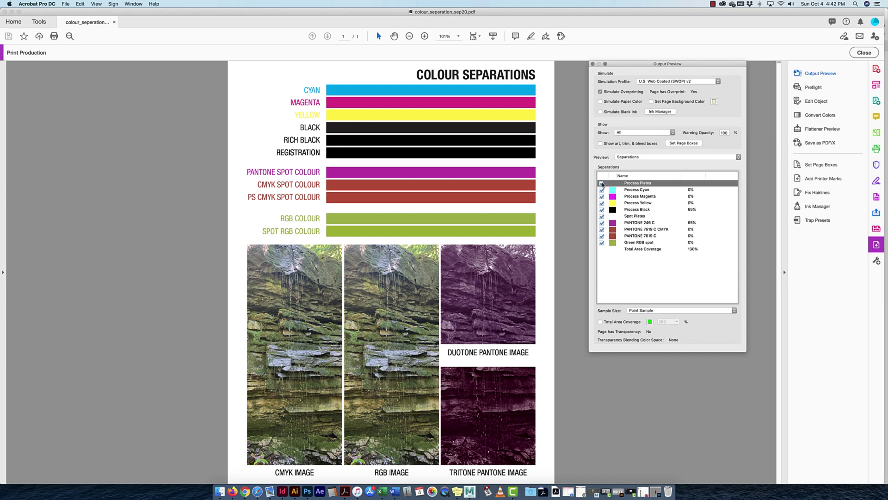
Hide all process plates and the PANTONE 246 C plate to examine the remaining spot colours
click(602, 184)
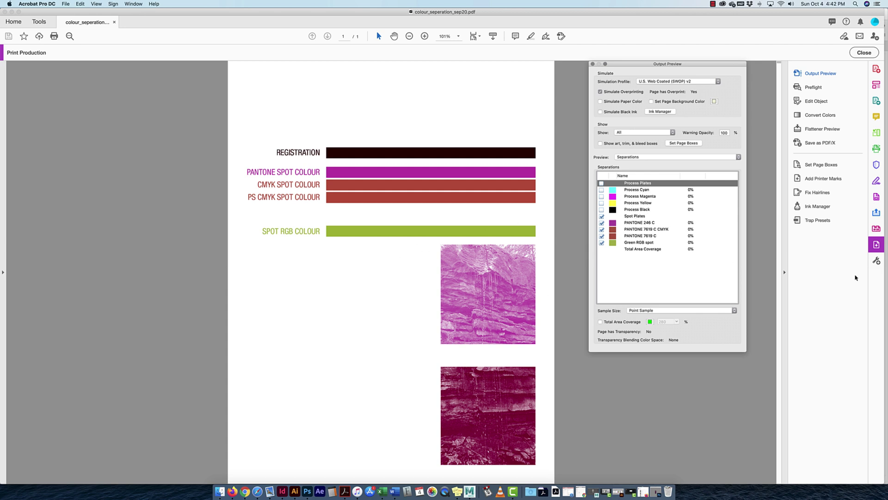
click(602, 223)
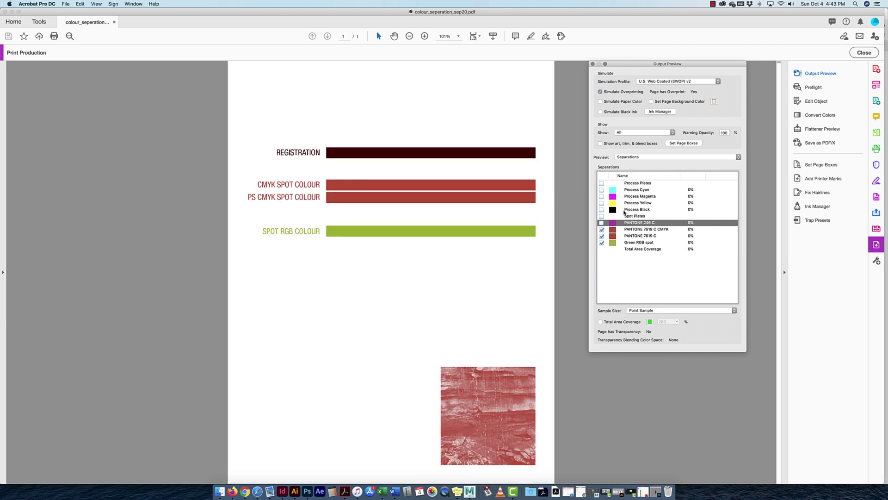
Toggle the PANTONE 246 C and PANTONE 7619 C CMYK plates in turn to compare what each contributes to the spot colours
click(602, 223)
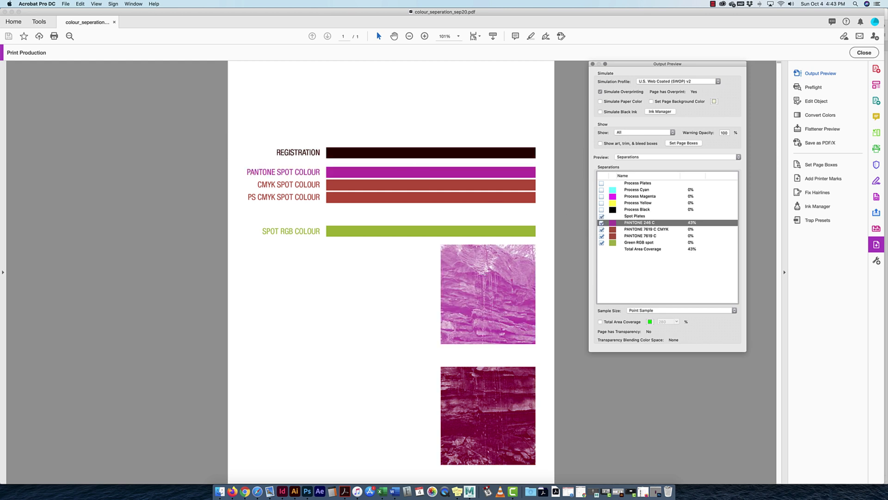
click(602, 223)
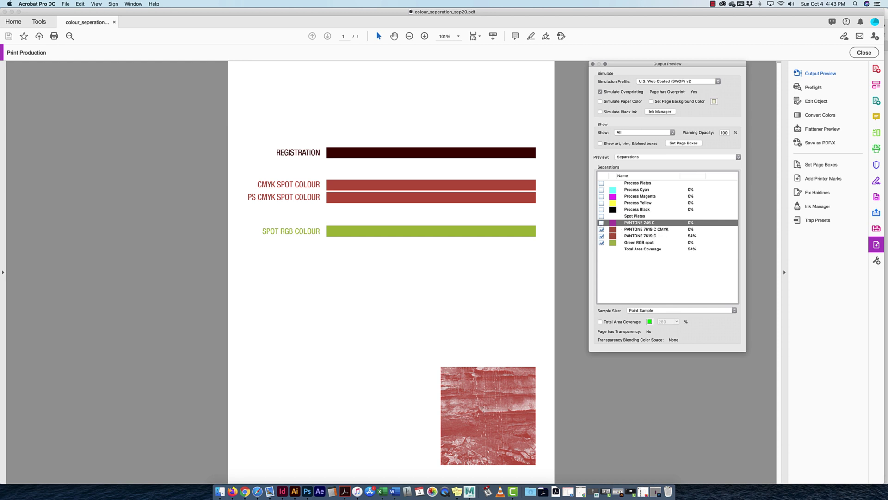
click(601, 229)
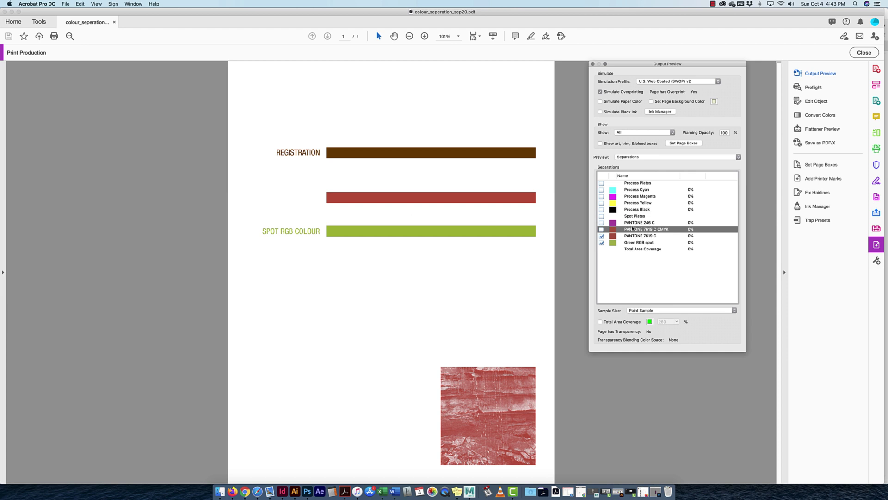
click(602, 229)
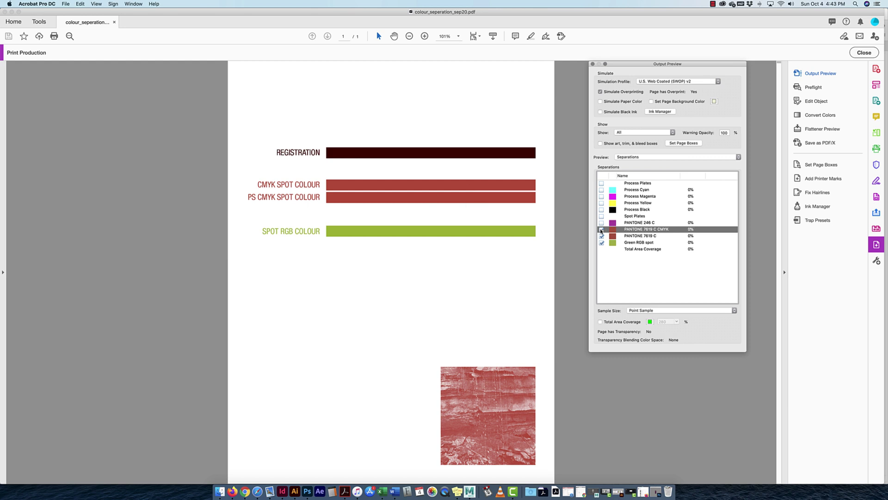
click(601, 229)
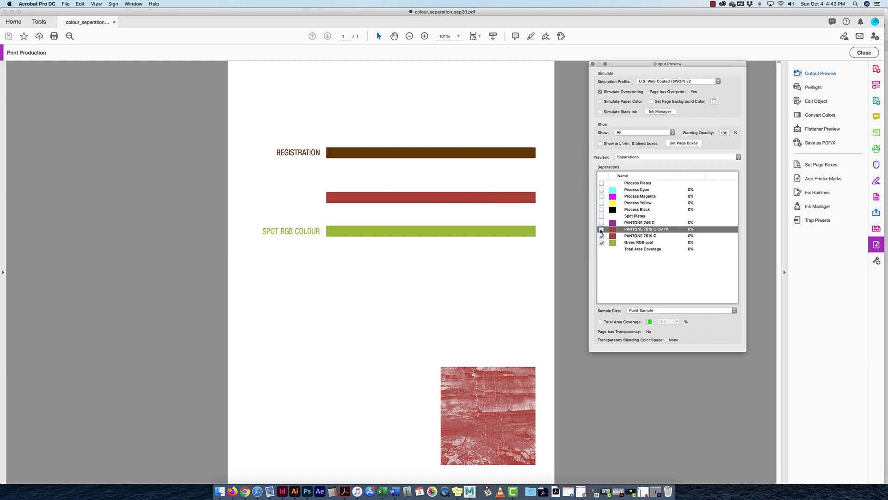
click(601, 229)
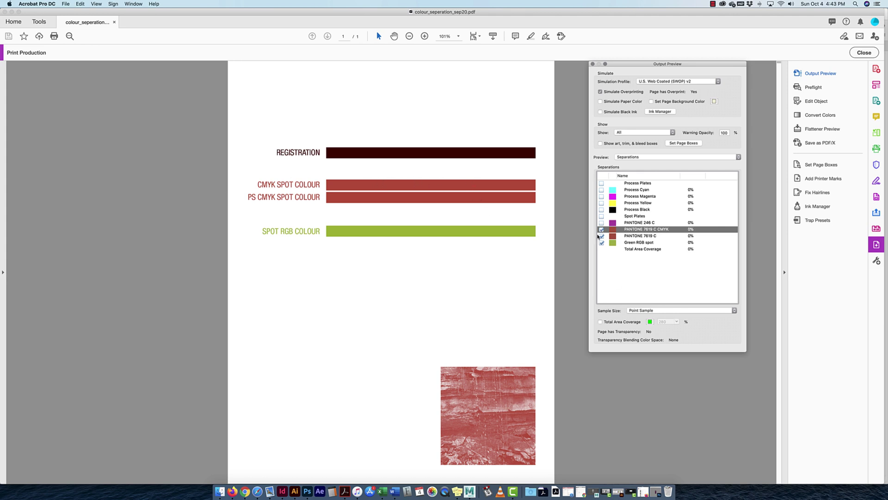
Isolate the Green RGB spot plate, then view the other spot plates, ending with only PANTONE 7619 C shown
click(601, 230)
click(601, 236)
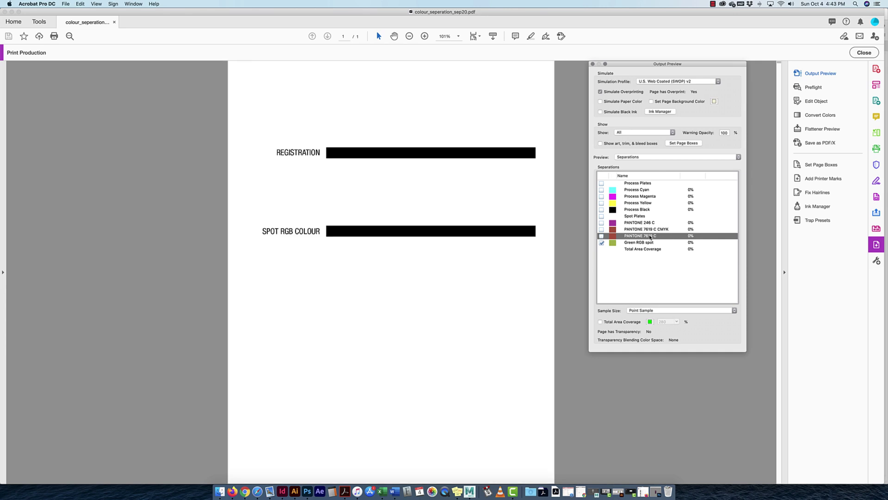
click(601, 236)
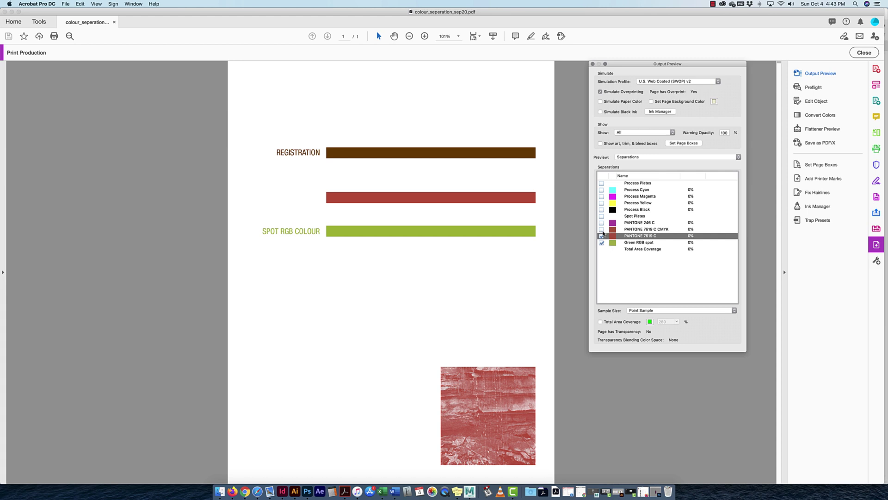
click(601, 236)
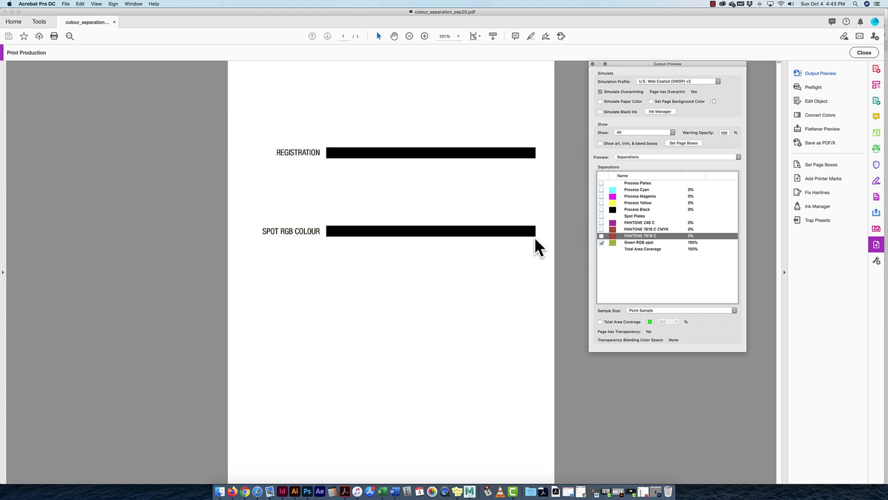
click(602, 232)
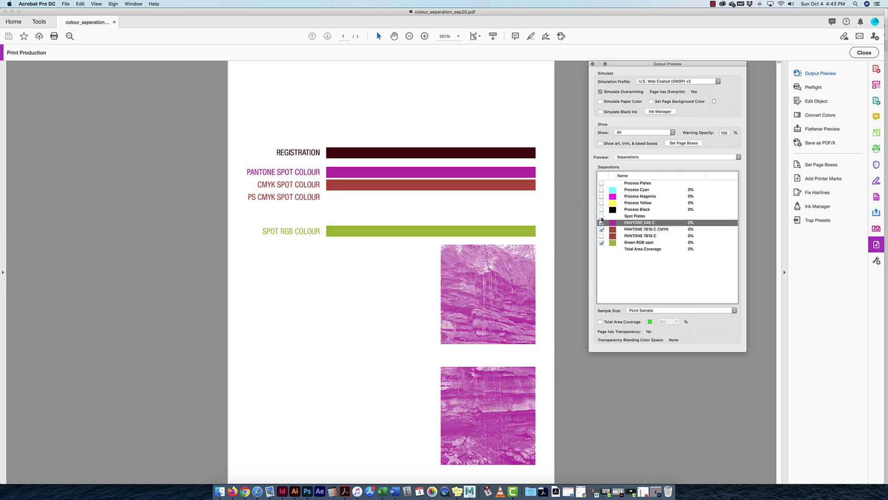
click(602, 235)
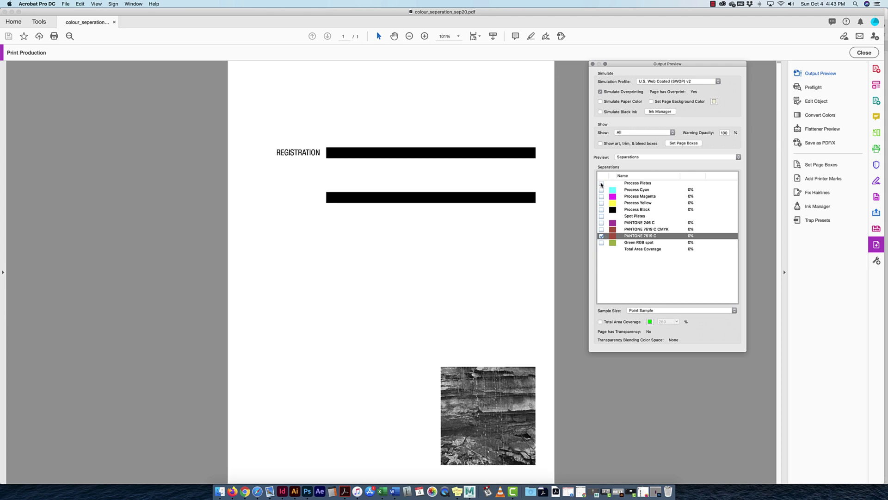
Show all process plates again along with the PANTONE 246 C, PANTONE 7619 C CMYK and Green RGB spot plates
click(601, 183)
click(602, 216)
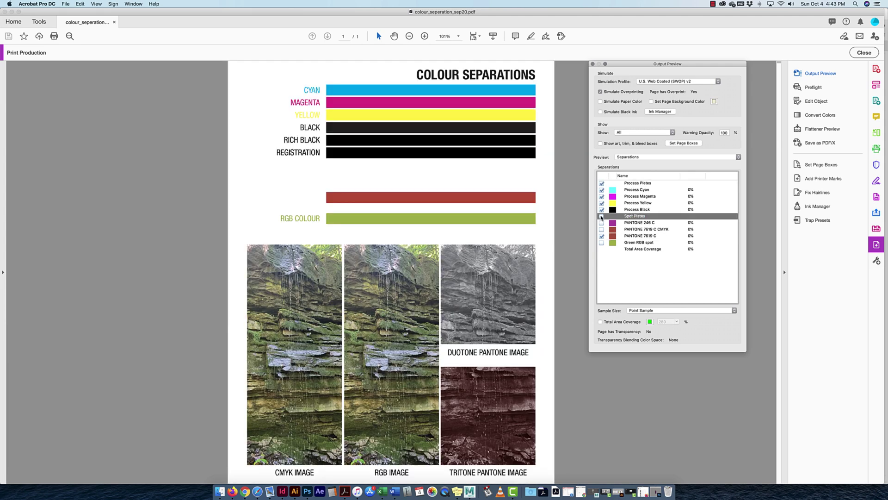
click(601, 223)
click(601, 229)
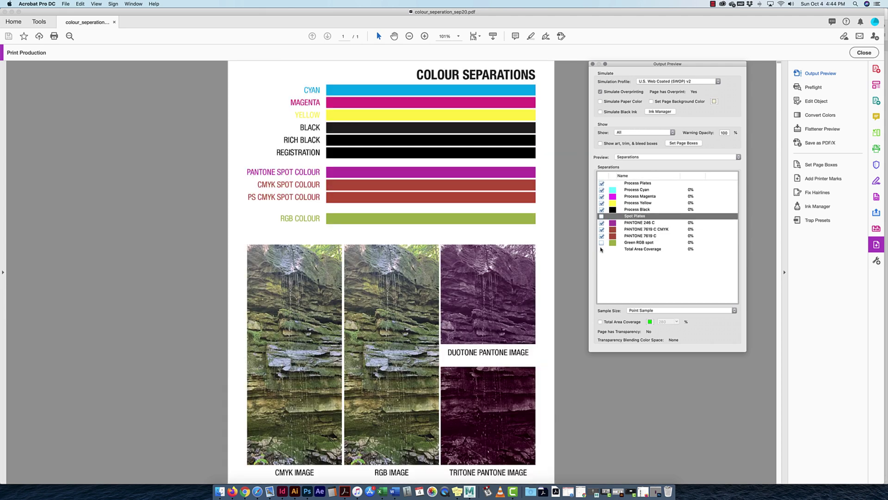
click(601, 242)
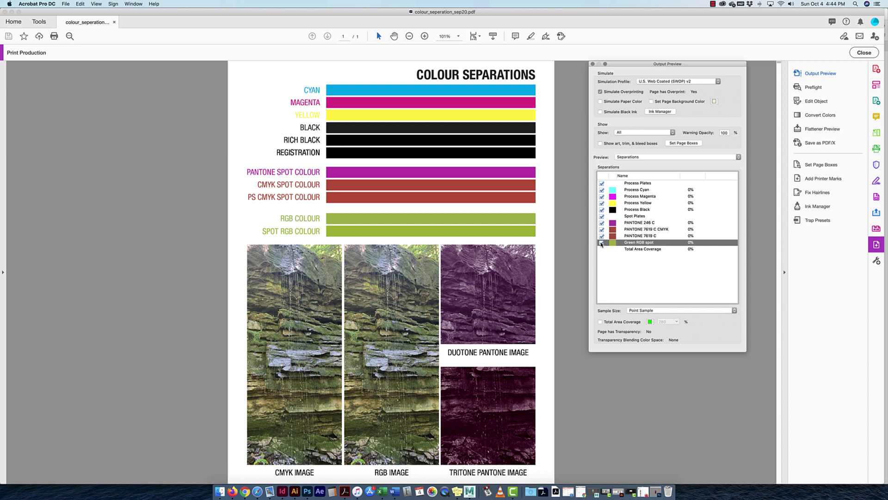
Filter the previewed page content by CMYK, RGB and Spot Color in turn to examine which objects use each
click(631, 133)
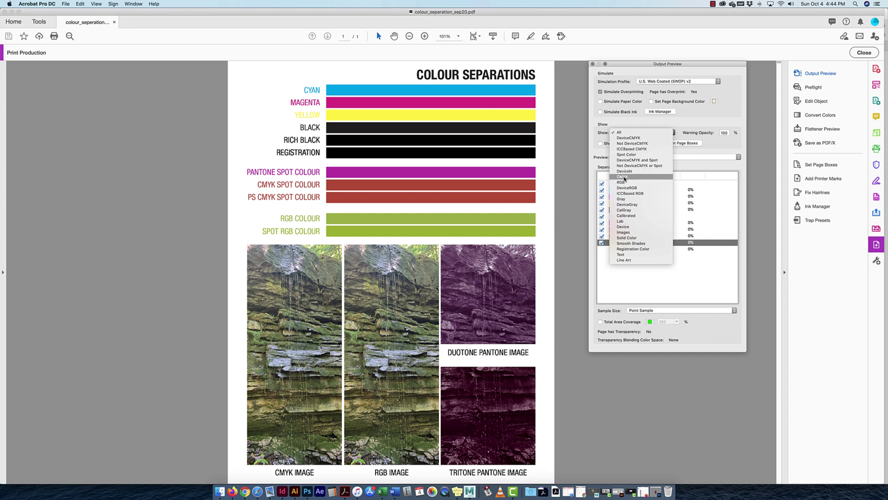
click(623, 177)
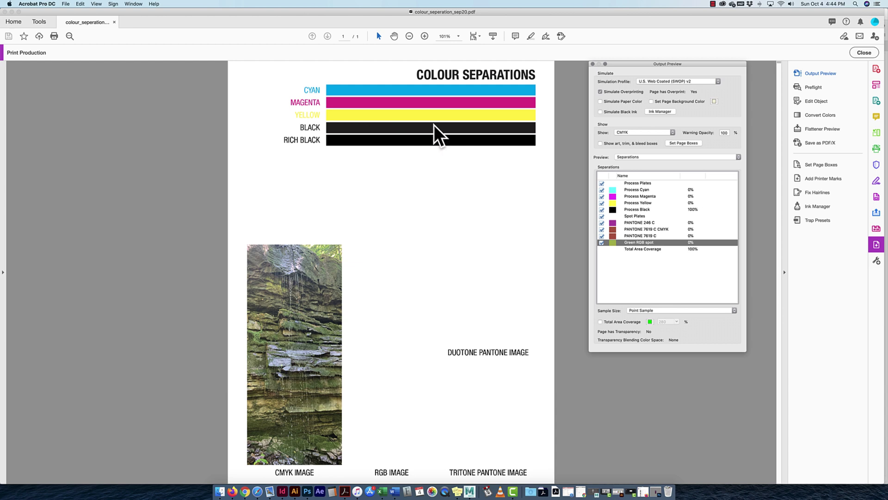
click(620, 134)
click(622, 138)
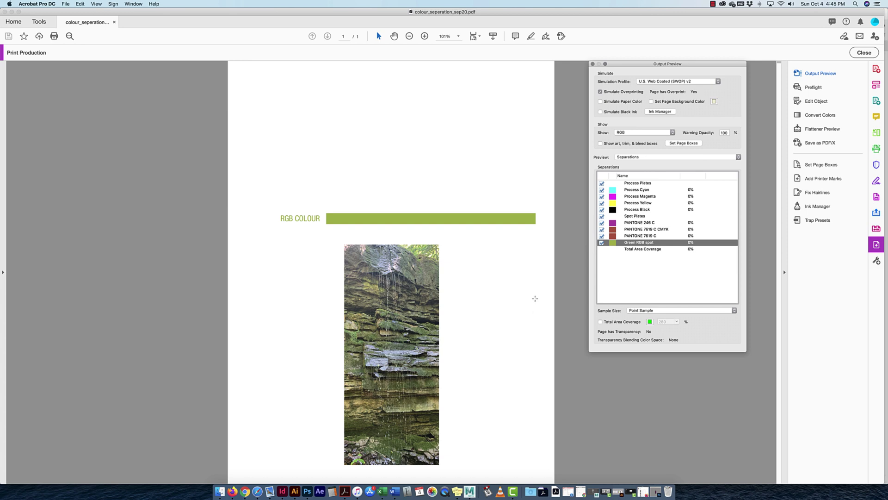
click(627, 134)
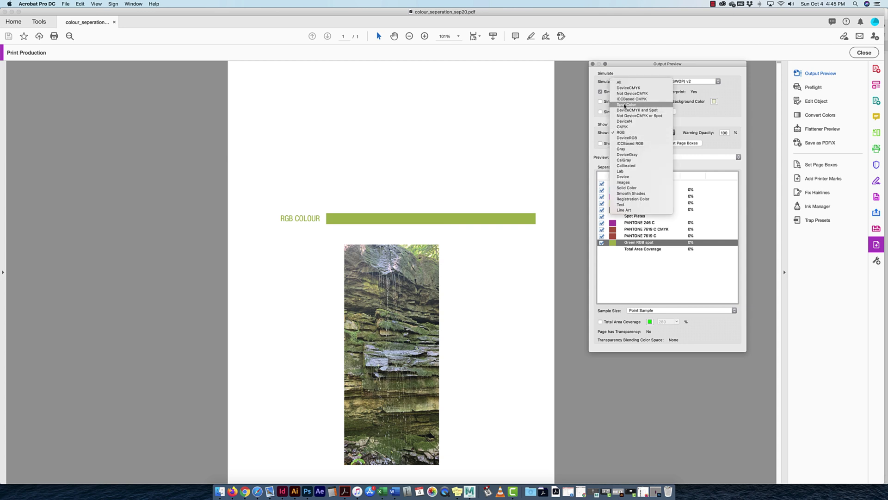
click(625, 105)
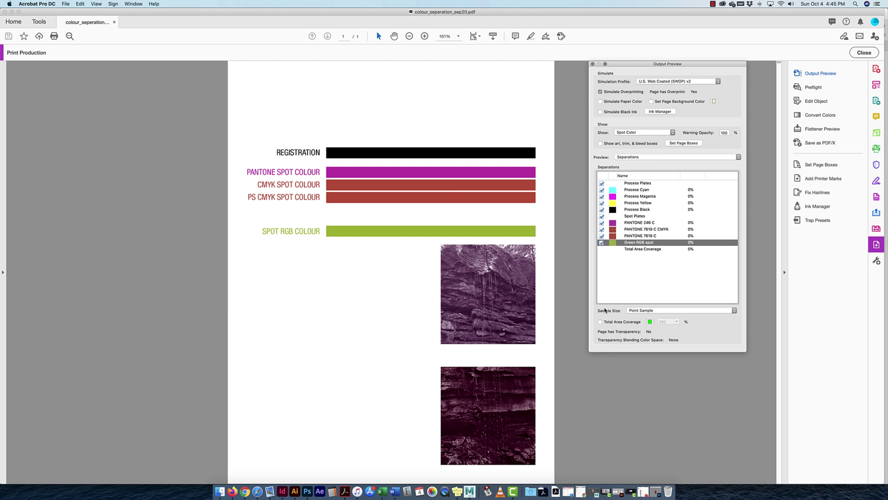
Filter the previewed page content by Solid Color, Text and Images in turn
click(639, 132)
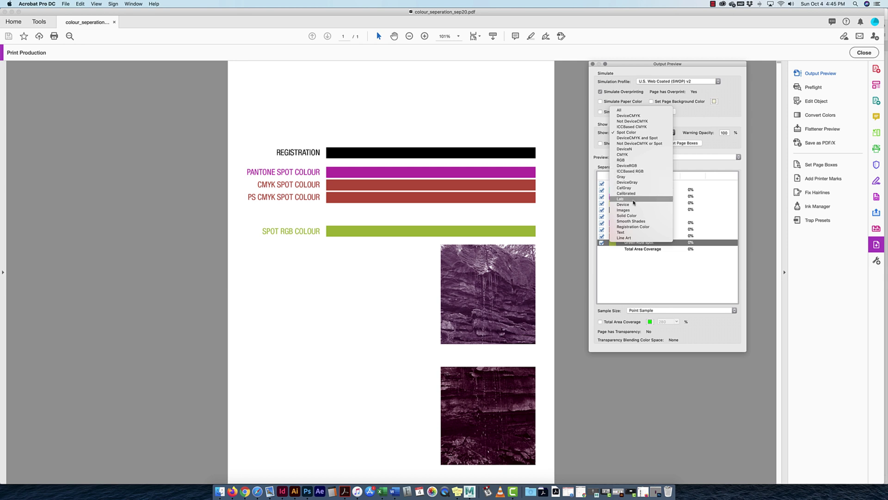
click(630, 216)
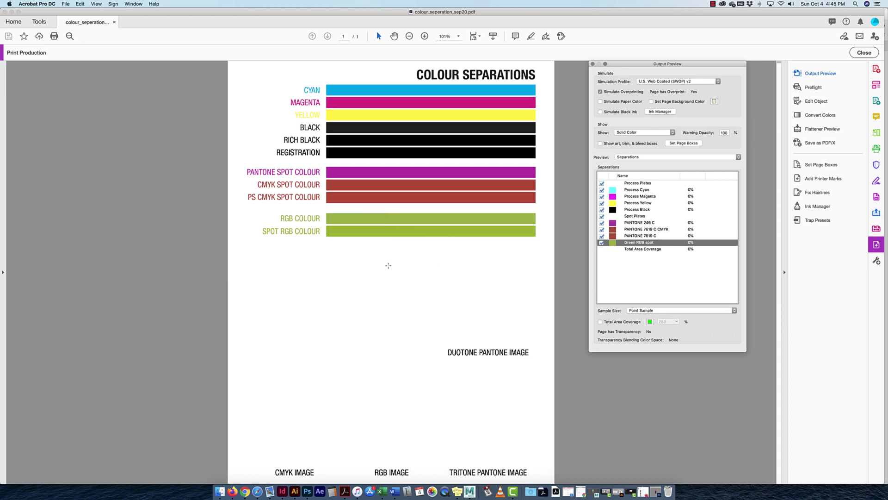
click(646, 133)
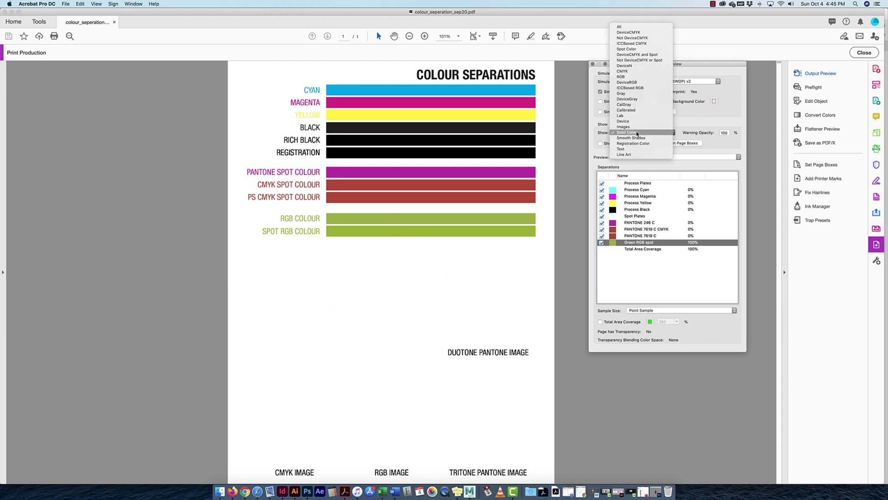
click(629, 149)
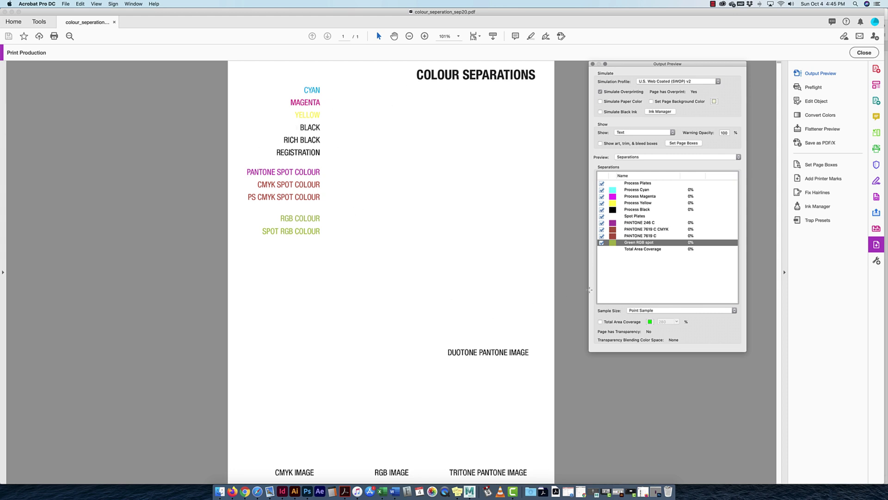
click(639, 133)
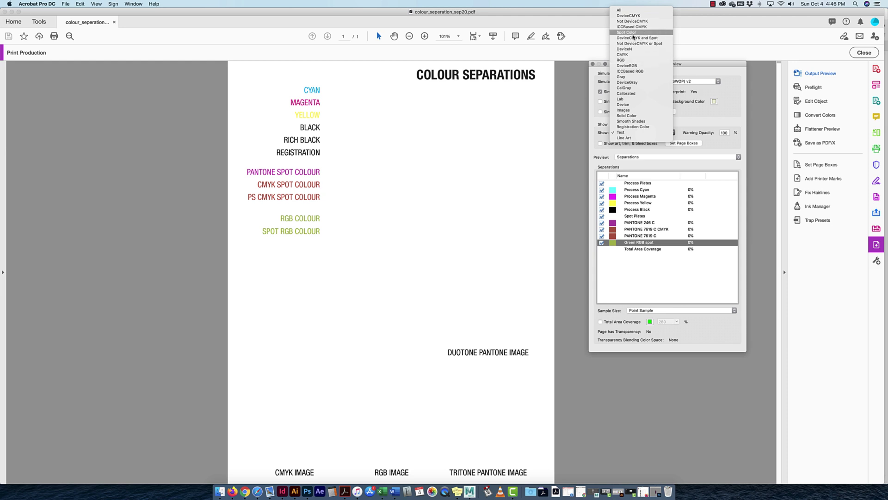
click(623, 110)
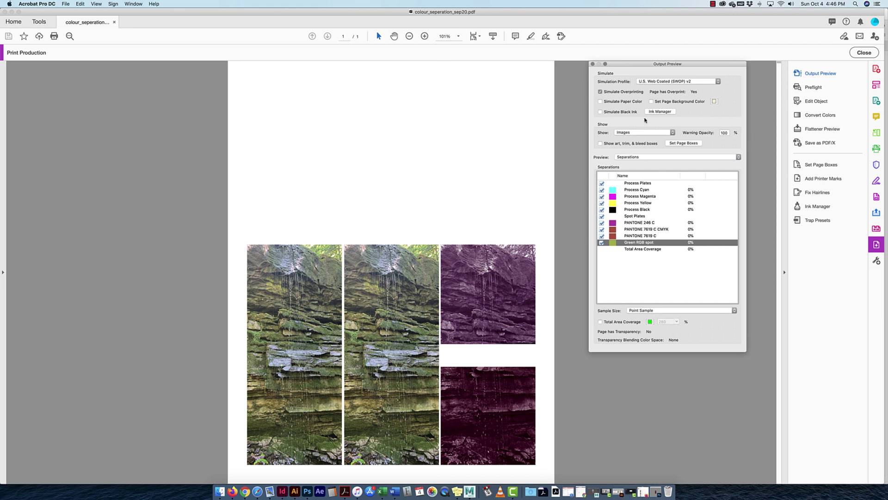
Filter the preview to RGB content, then to Registration Color, and inspect the registration bar's ink coverage on every plate
click(626, 133)
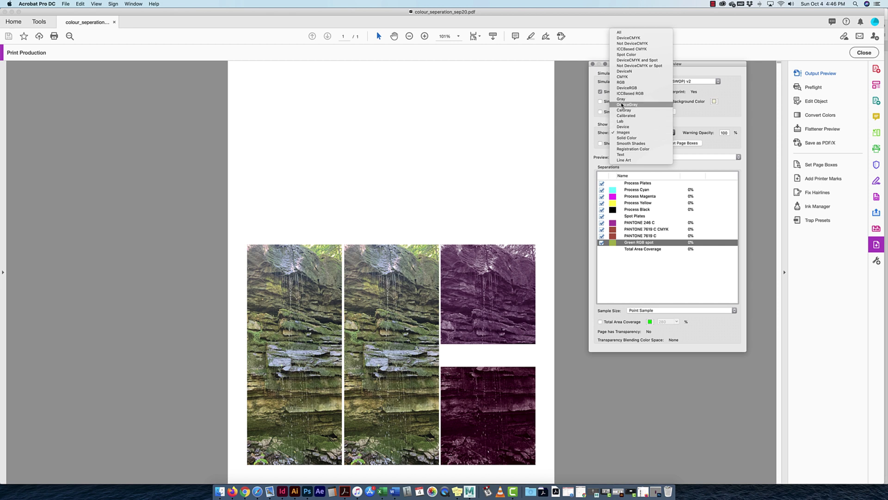
click(621, 82)
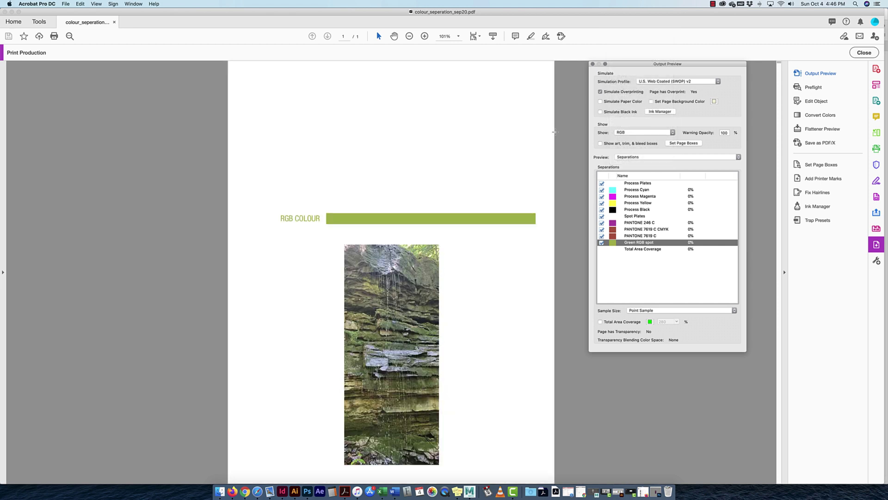
click(633, 134)
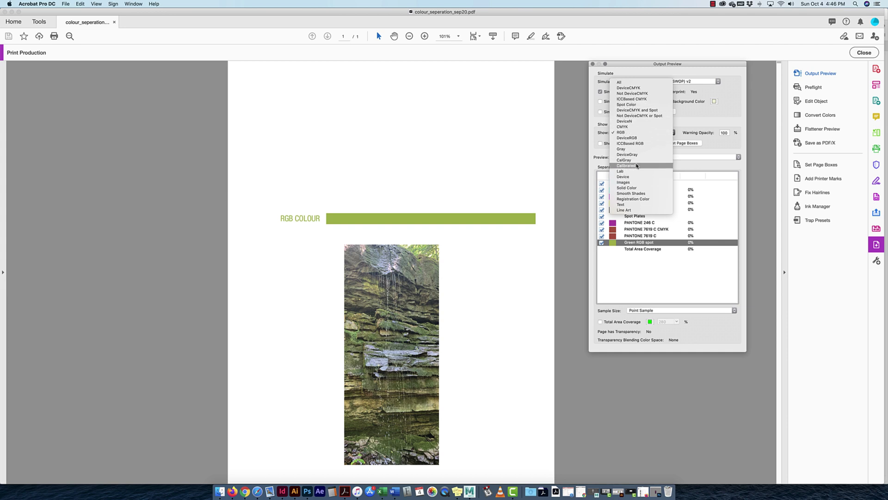
click(632, 199)
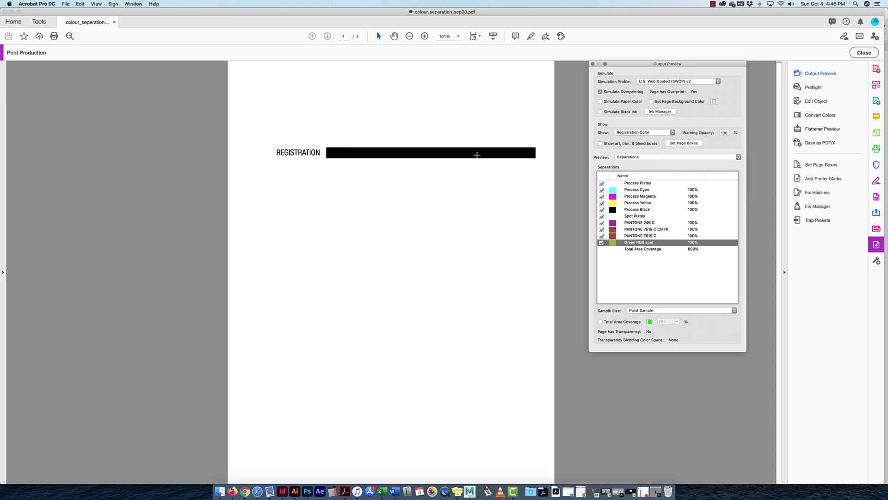
Reset the preview's content filter to All
click(633, 133)
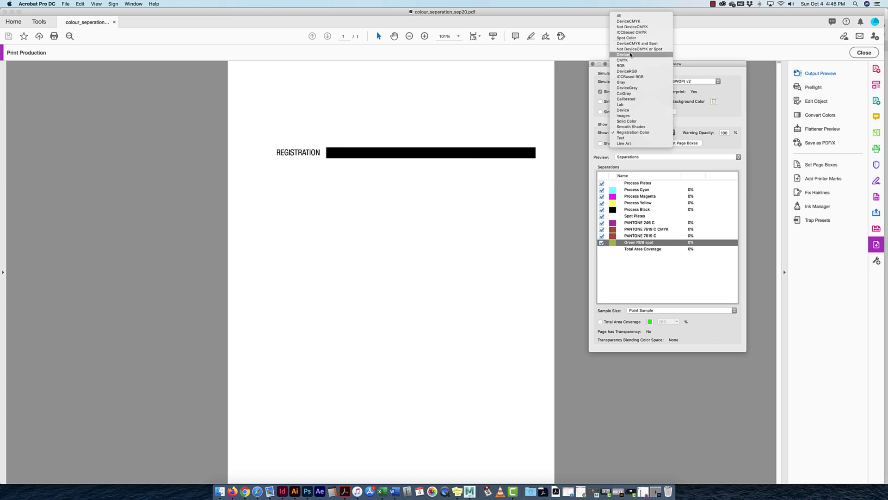
click(539, 110)
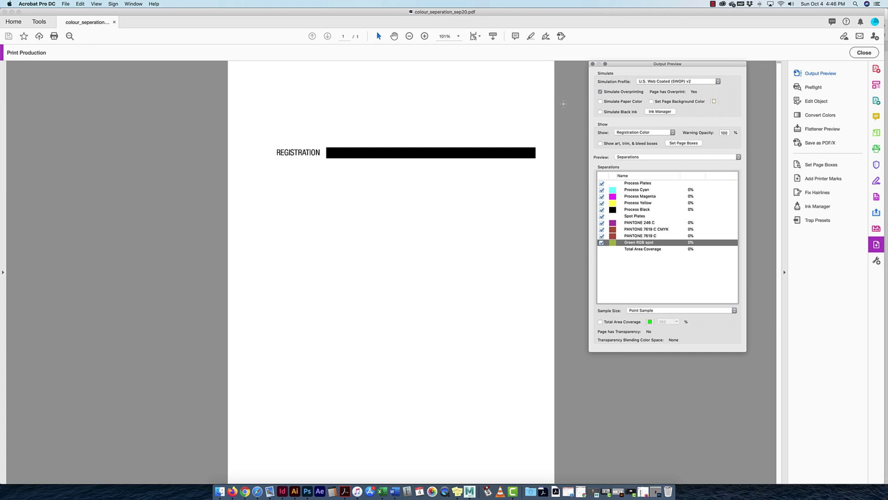
click(564, 103)
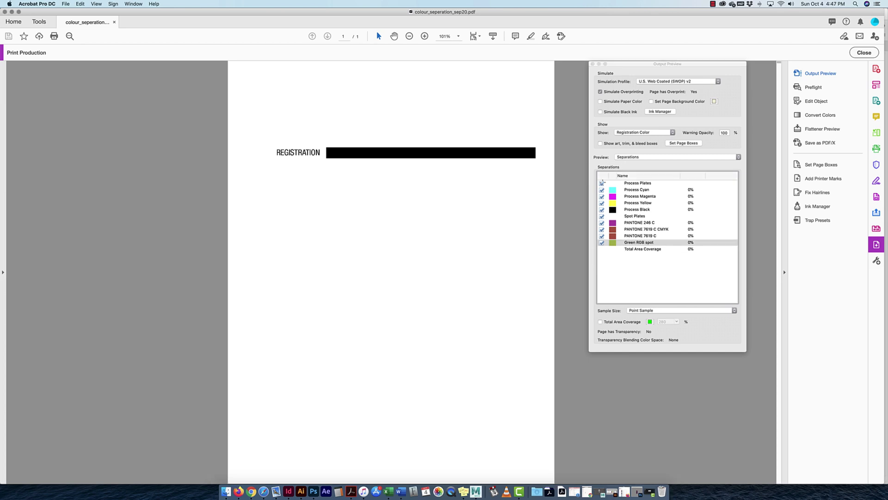
click(623, 131)
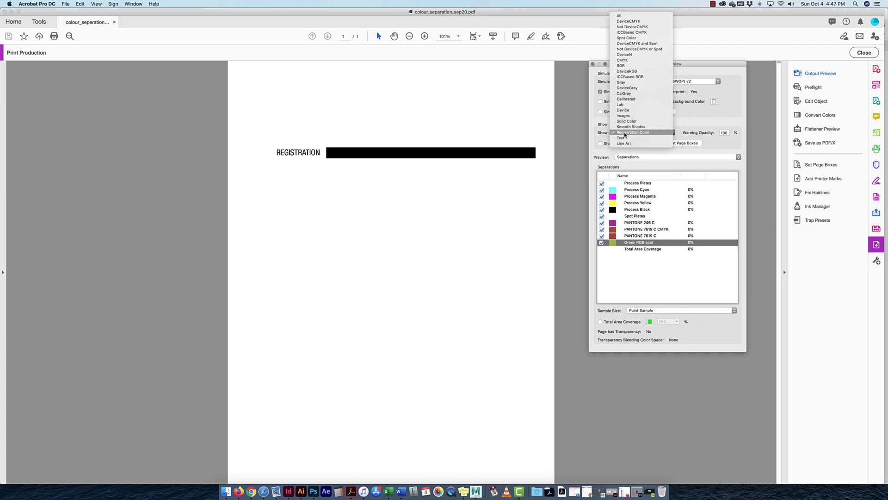
click(620, 18)
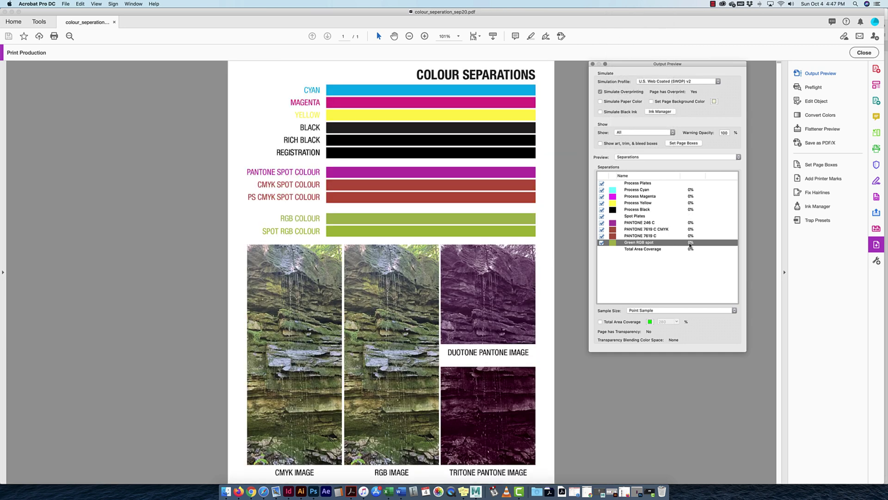